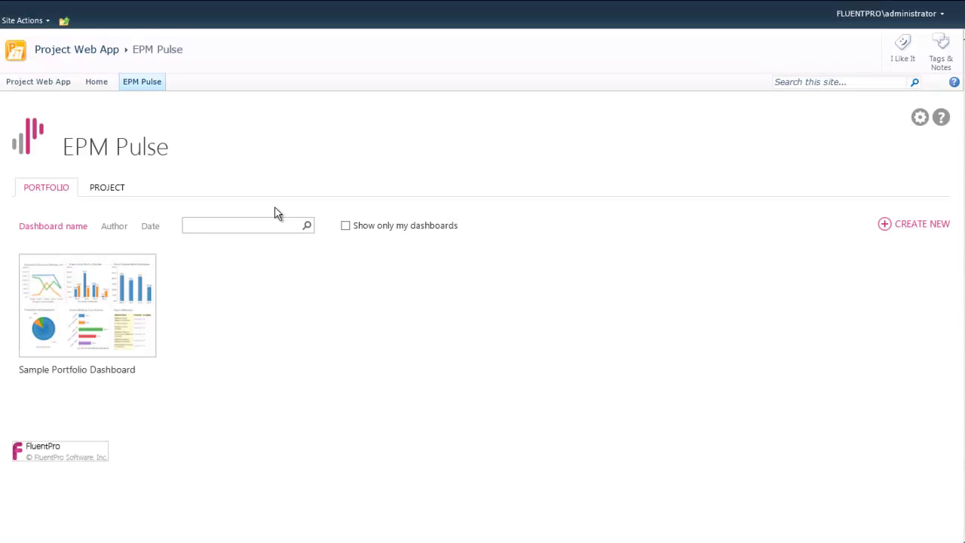
- Create a new project dashboard filtered to the FluentPro Audit Pro project
{"action": "left_click", "coordinate": [111, 189]}
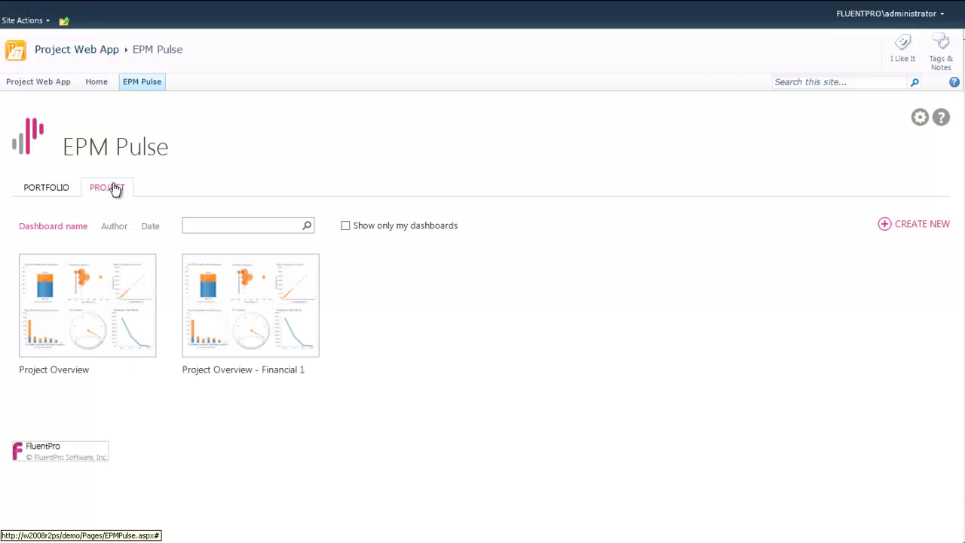
{"action": "left_click", "coordinate": [919, 225]}
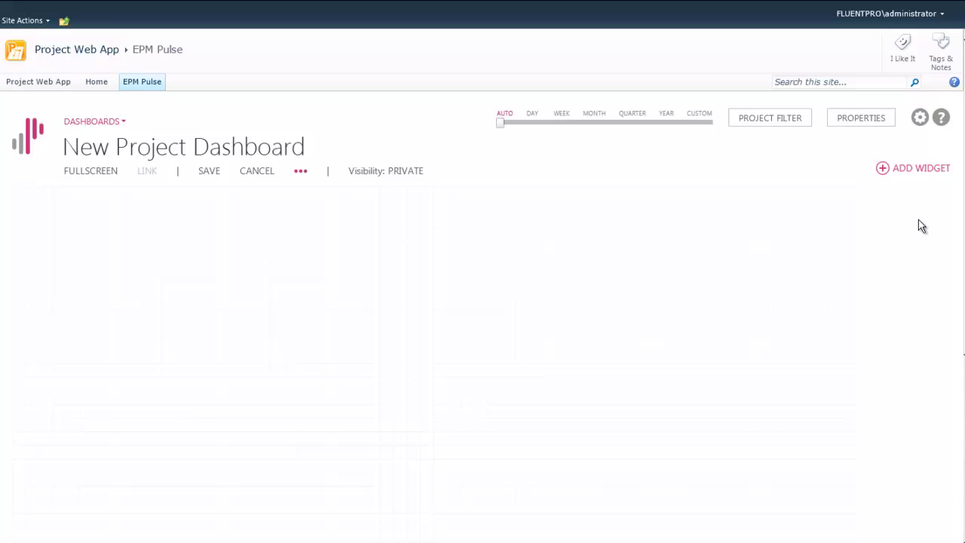
{"action": "left_click", "coordinate": [764, 120]}
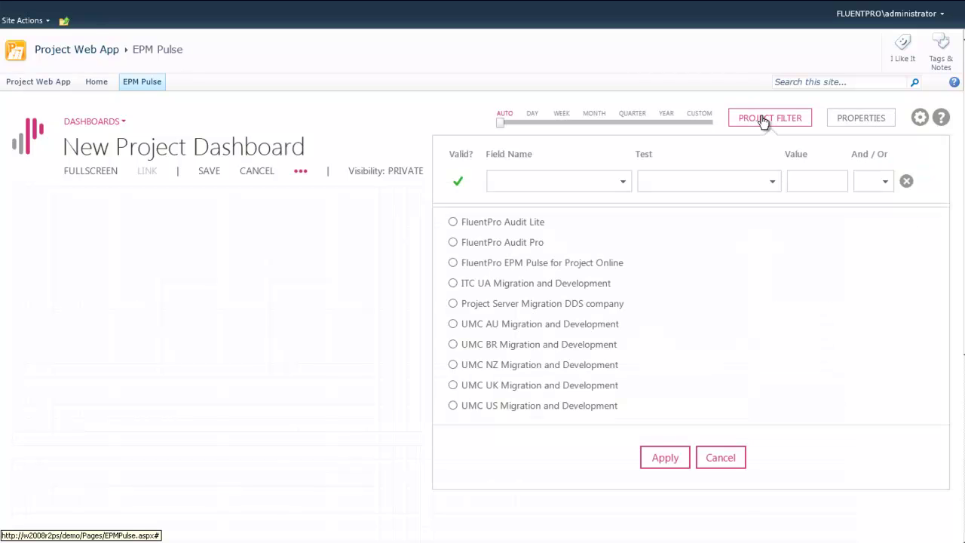
{"action": "left_click", "coordinate": [453, 243]}
{"action": "left_click", "coordinate": [663, 458]}
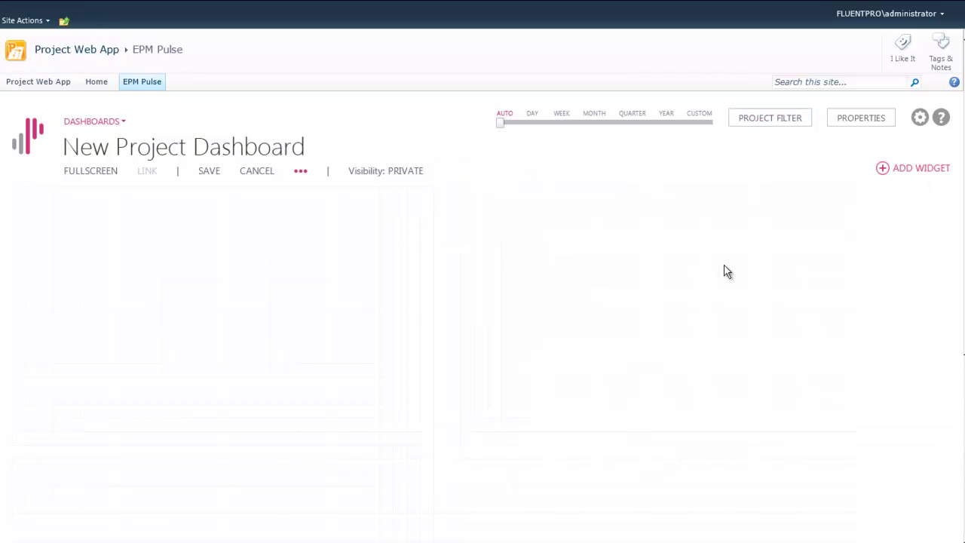
- Select the % Complete Chart, Burndown Chart, Actual Work Distribution and Planned Work by Project Department widgets
{"action": "left_click", "coordinate": [913, 172]}
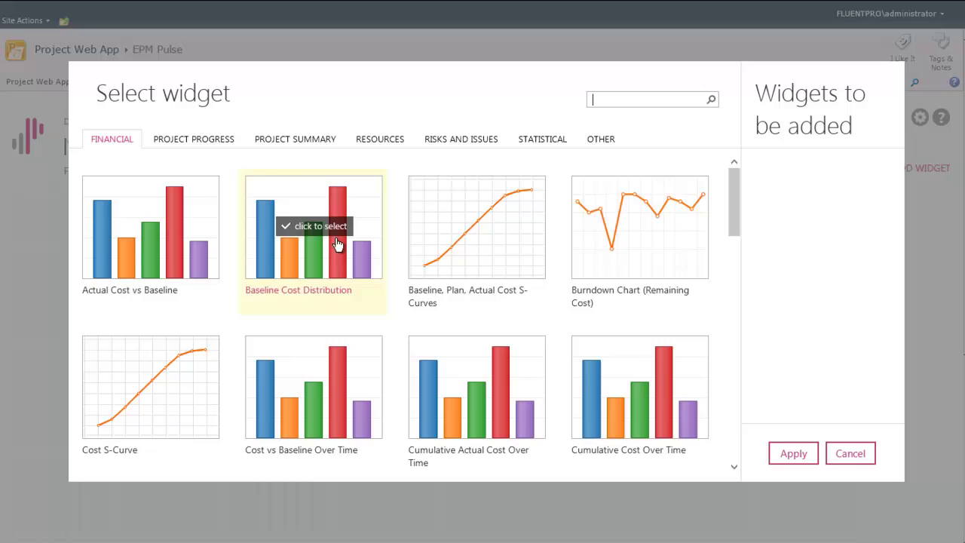
{"action": "left_click", "coordinate": [217, 142]}
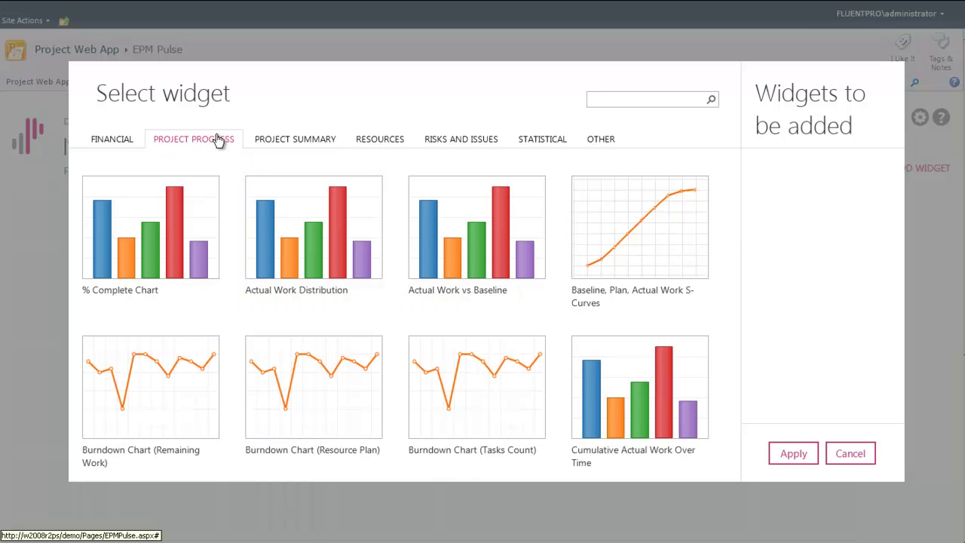
{"action": "left_click", "coordinate": [139, 256]}
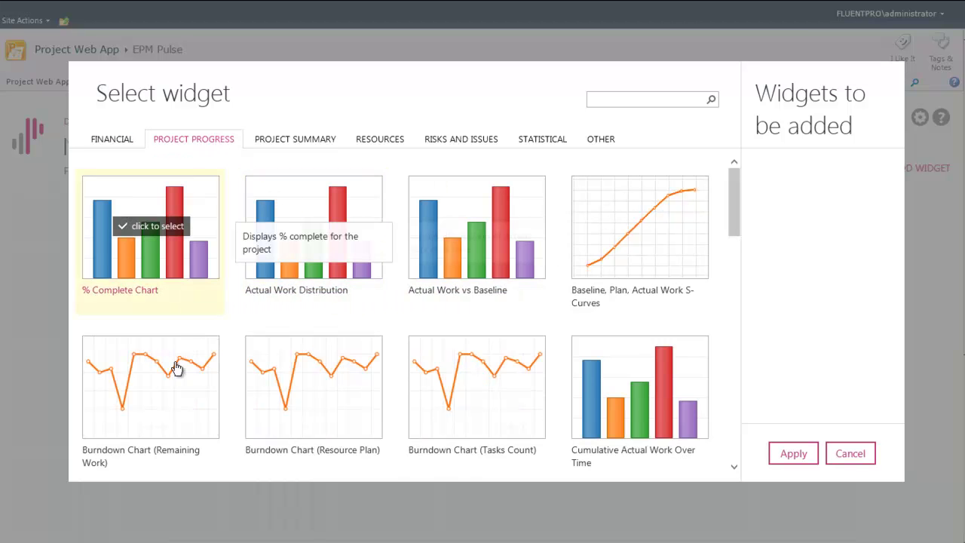
{"action": "left_click", "coordinate": [173, 408]}
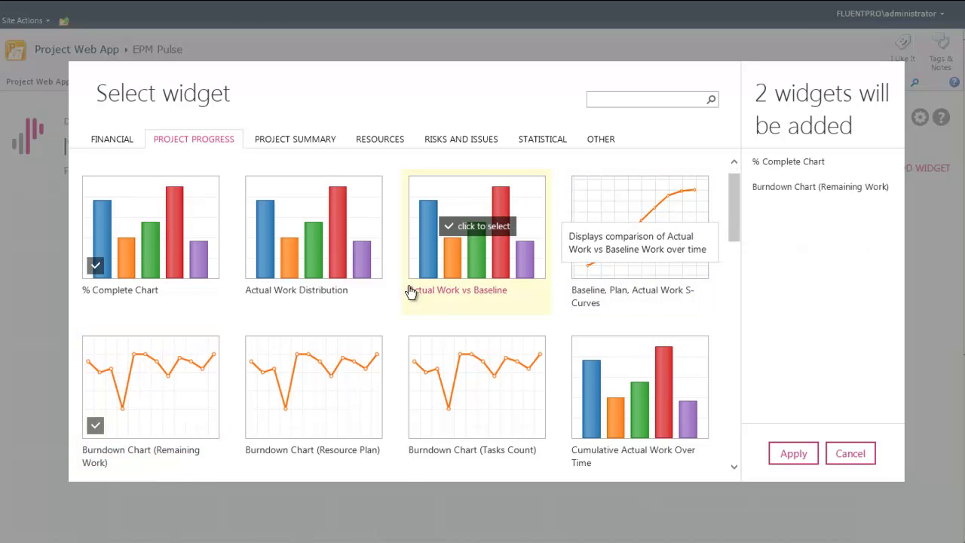
{"action": "scroll", "coordinate": [399, 309], "scroll_direction": "down", "scroll_amount": 1}
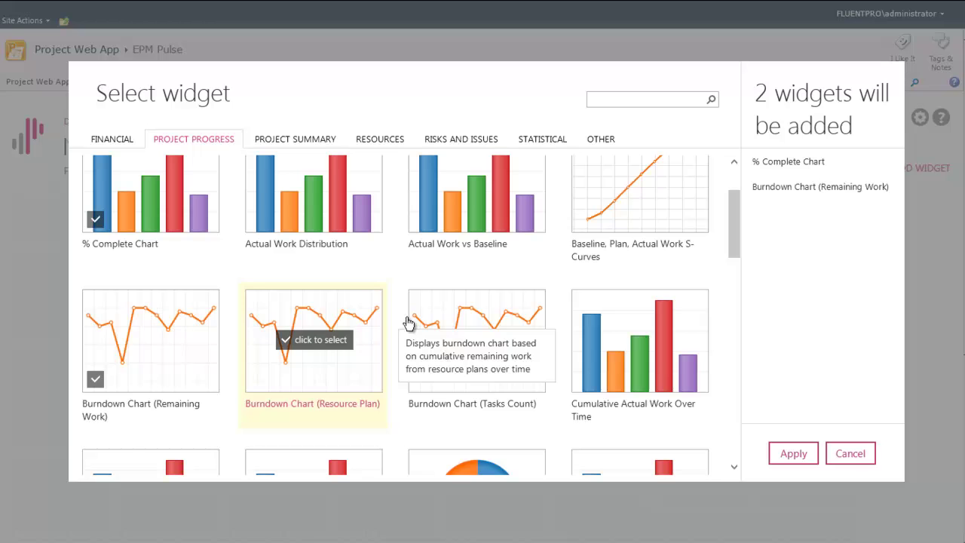
{"action": "left_click", "coordinate": [335, 213]}
{"action": "scroll", "coordinate": [381, 377], "scroll_direction": "down", "scroll_amount": 2}
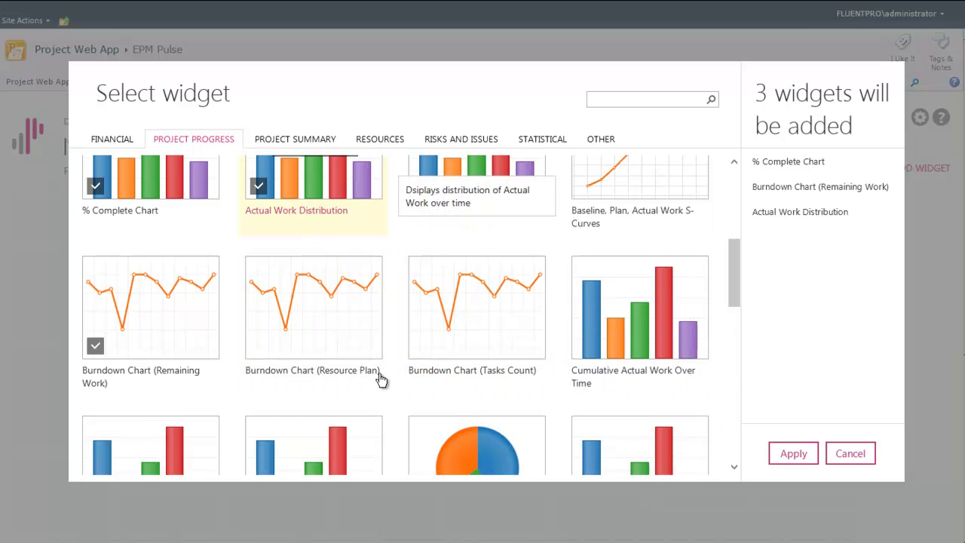
{"action": "scroll", "coordinate": [381, 377], "scroll_direction": "down", "scroll_amount": 4}
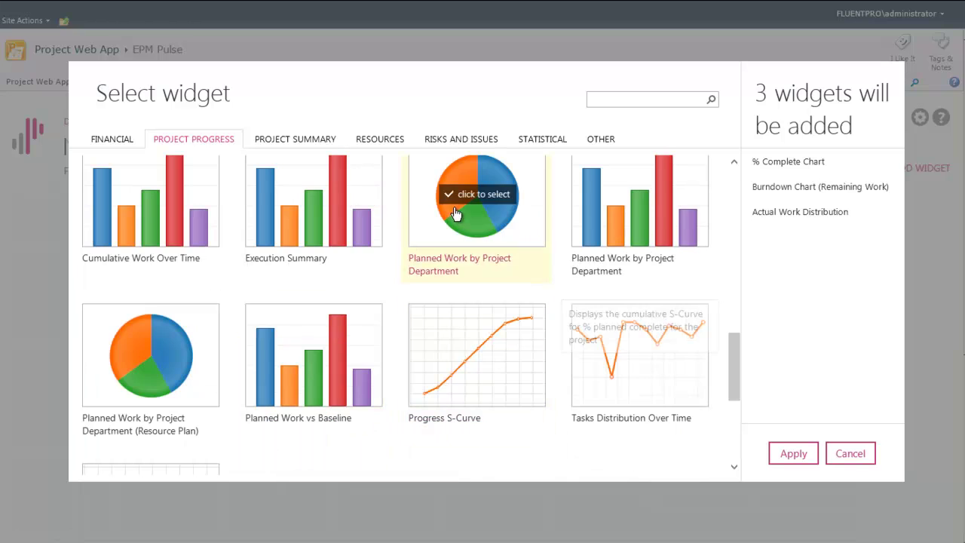
{"action": "left_click", "coordinate": [457, 215]}
- Also select Late Tasks and Project Team by Department, then add all six widgets
{"action": "left_click", "coordinate": [310, 141]}
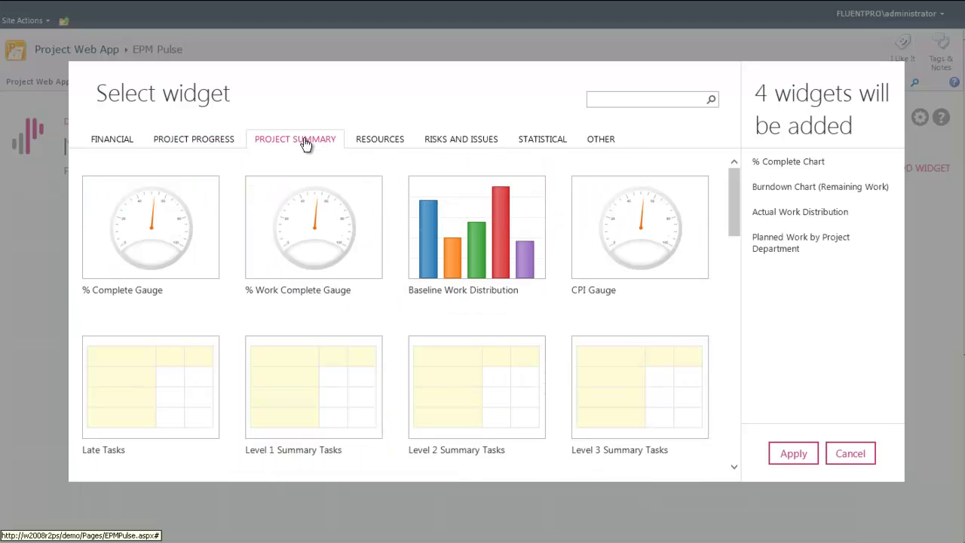
{"action": "left_click", "coordinate": [138, 400]}
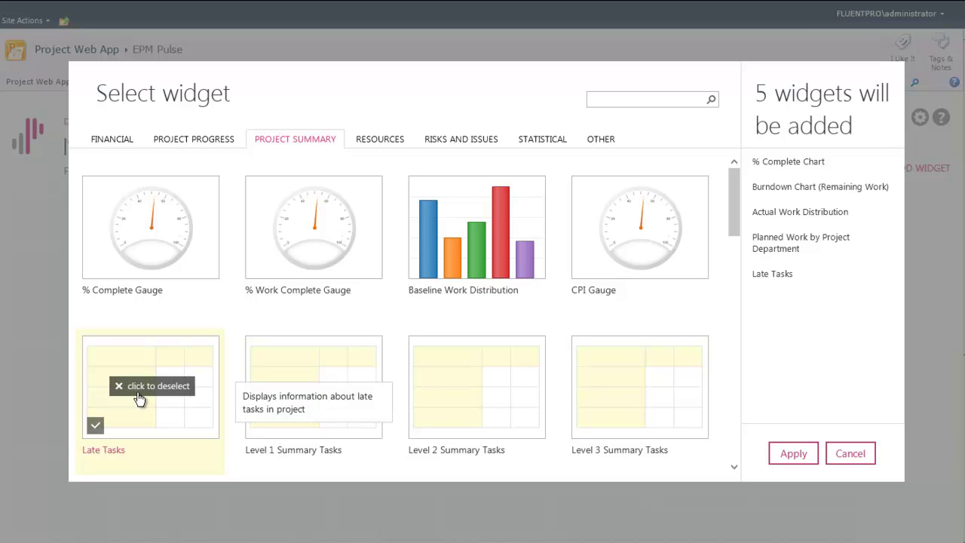
{"action": "left_click", "coordinate": [393, 142]}
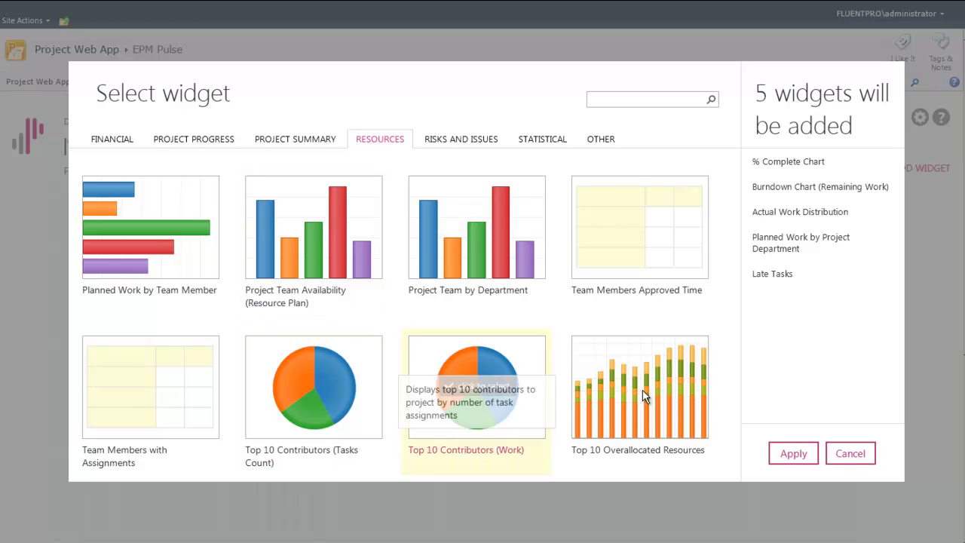
{"action": "left_click", "coordinate": [476, 226]}
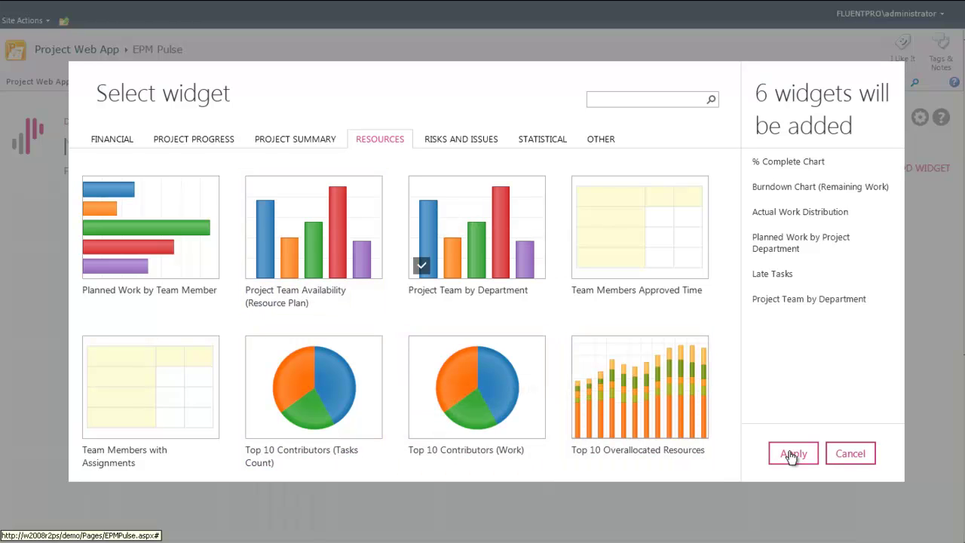
{"action": "left_click", "coordinate": [792, 453]}
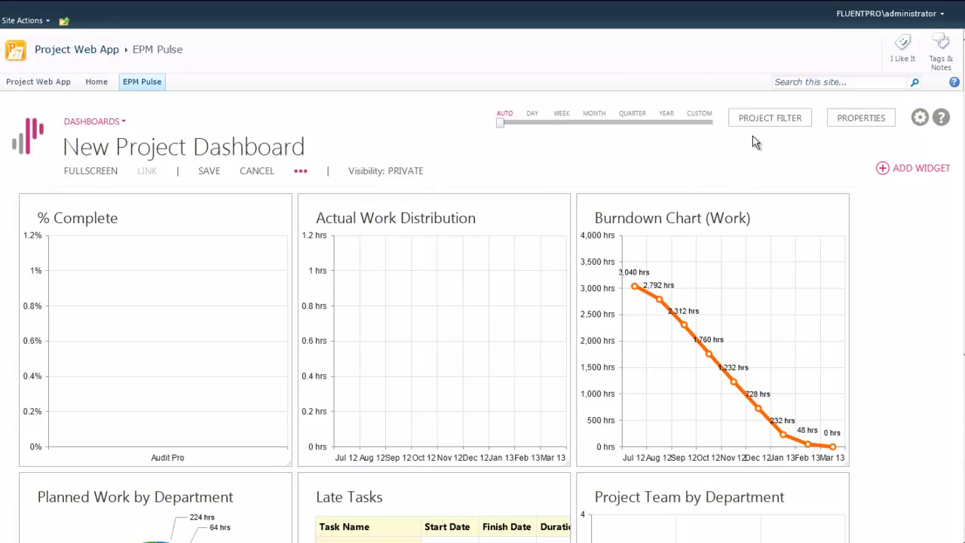
- Change the dashboard's project filter from FluentPro Audit Pro to FluentPro Audit Lite
{"action": "left_click", "coordinate": [787, 124]}
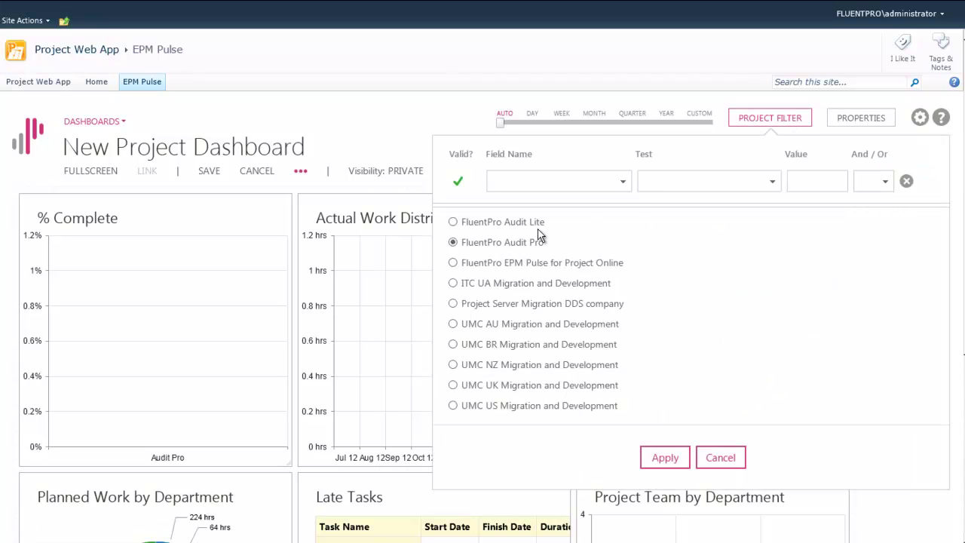
{"action": "left_click", "coordinate": [453, 221]}
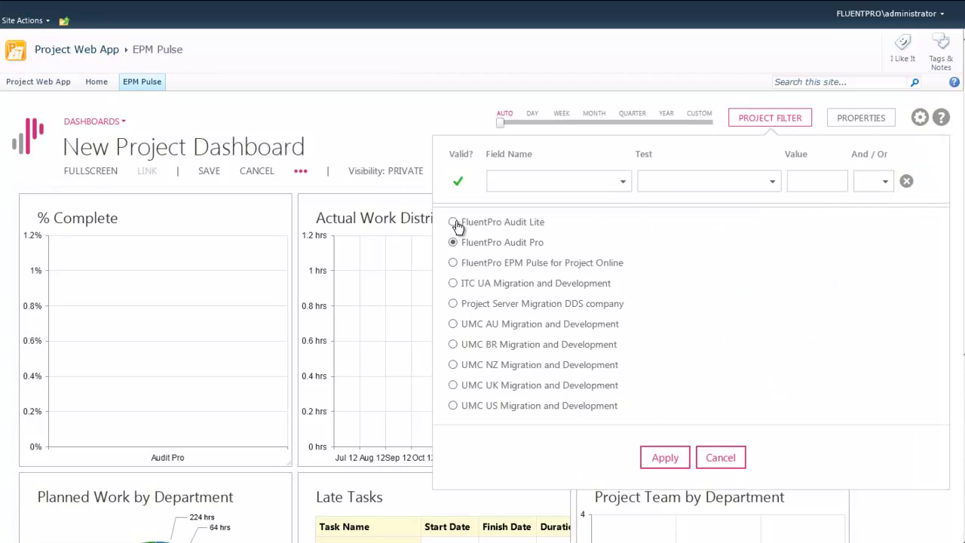
{"action": "left_click", "coordinate": [657, 458]}
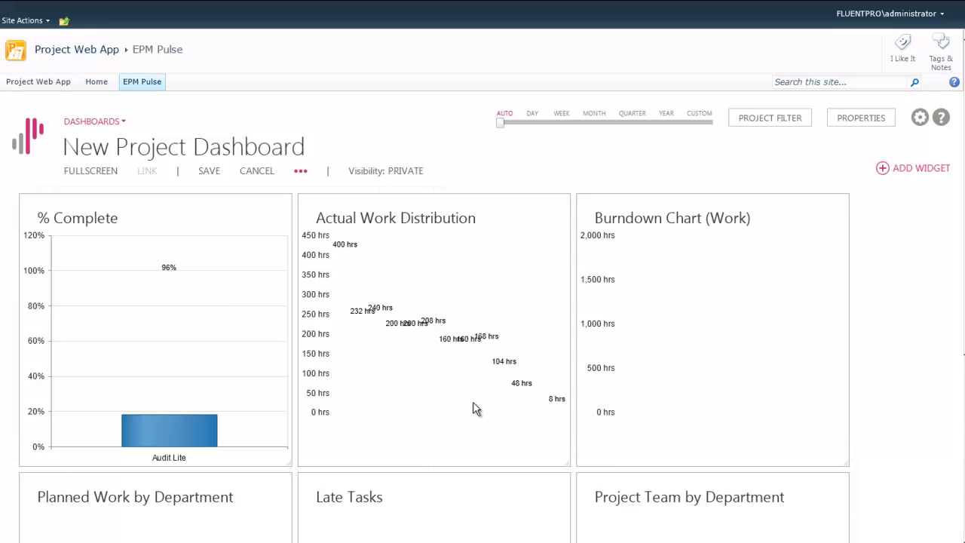
- Delete the Project Team by Department widget and widen Late Tasks into the freed space
{"action": "scroll", "coordinate": [478, 407], "scroll_direction": "down", "scroll_amount": 4}
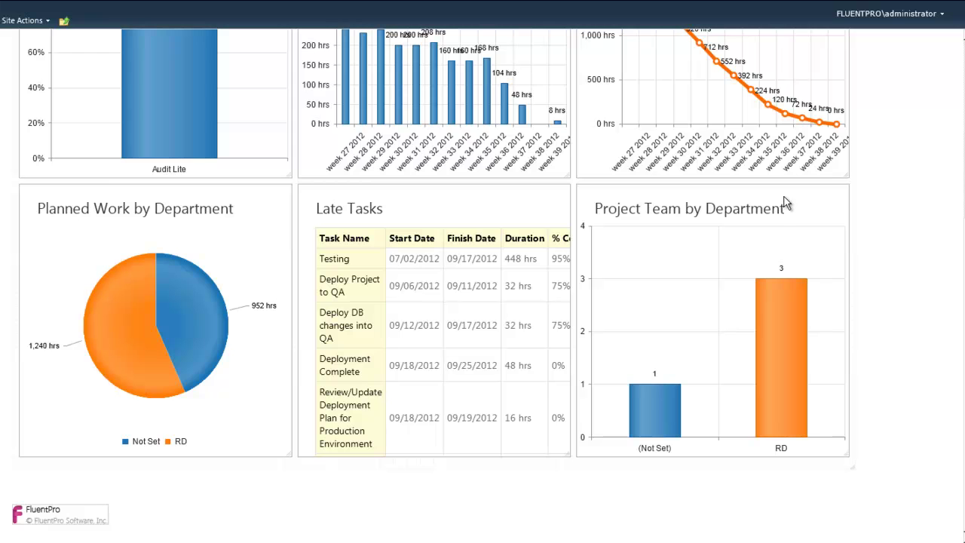
{"action": "left_click", "coordinate": [861, 240]}
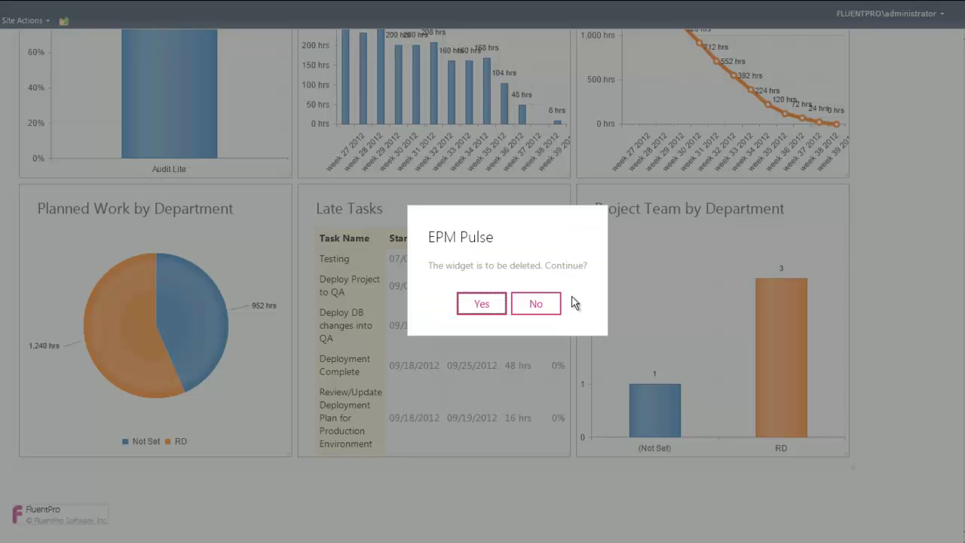
{"action": "left_click", "coordinate": [481, 304]}
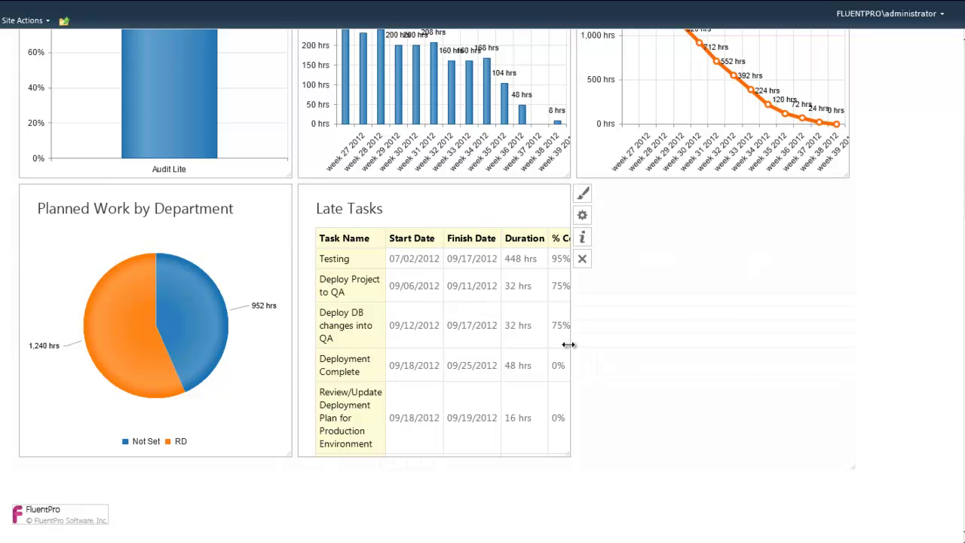
{"action": "left_click_drag", "start_coordinate": [569, 342], "coordinate": [845, 310]}
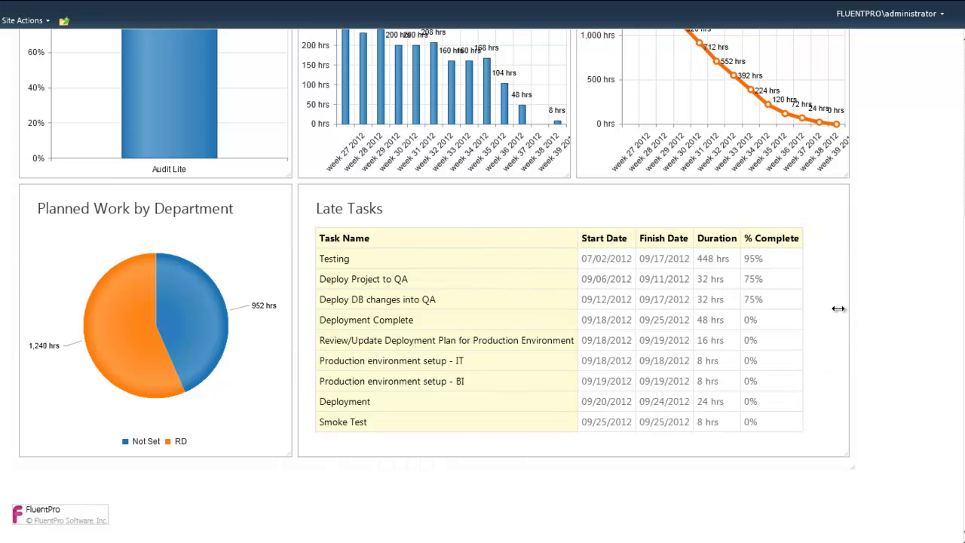
- Limit the Late Tasks table to 5 rows
{"action": "left_click", "coordinate": [862, 217]}
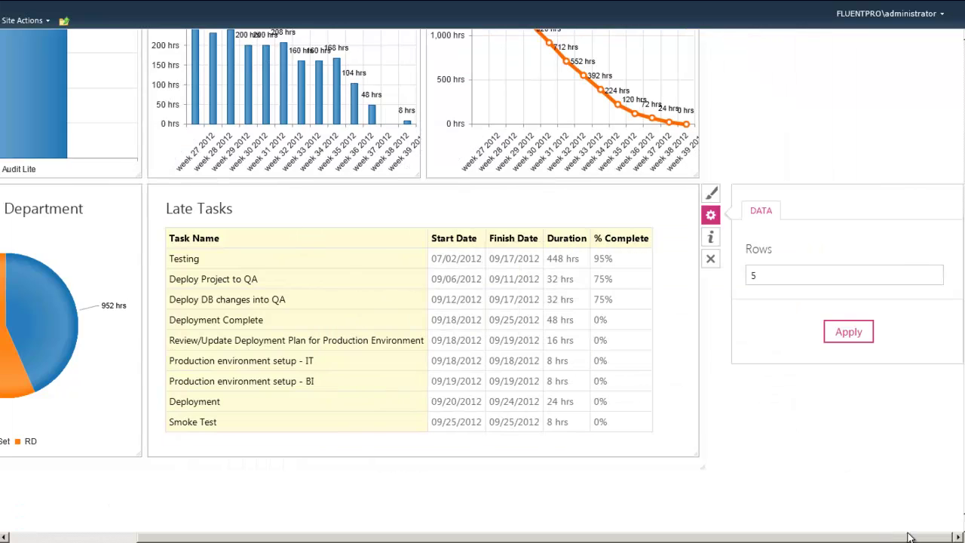
{"action": "left_click", "coordinate": [840, 335]}
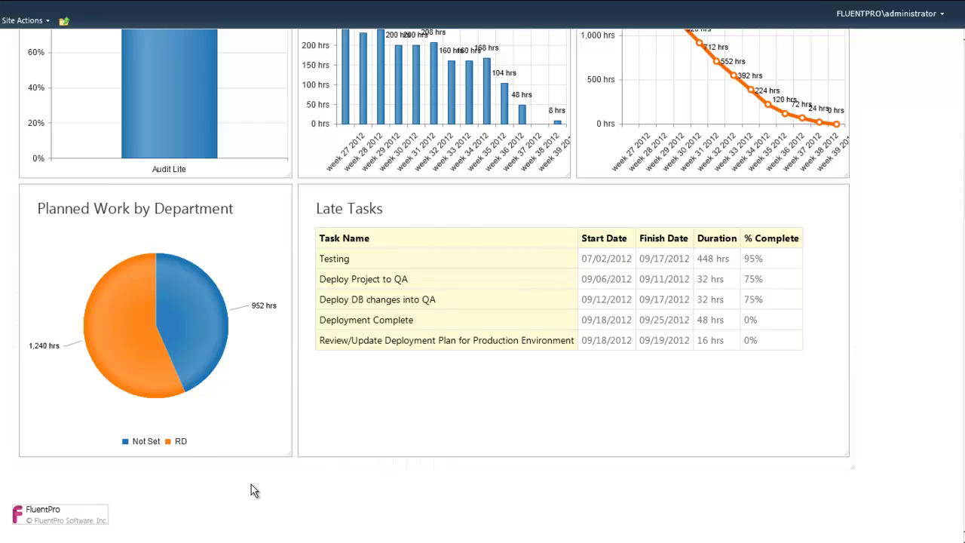
{"action": "scroll", "coordinate": [260, 407], "scroll_direction": "up", "scroll_amount": 4}
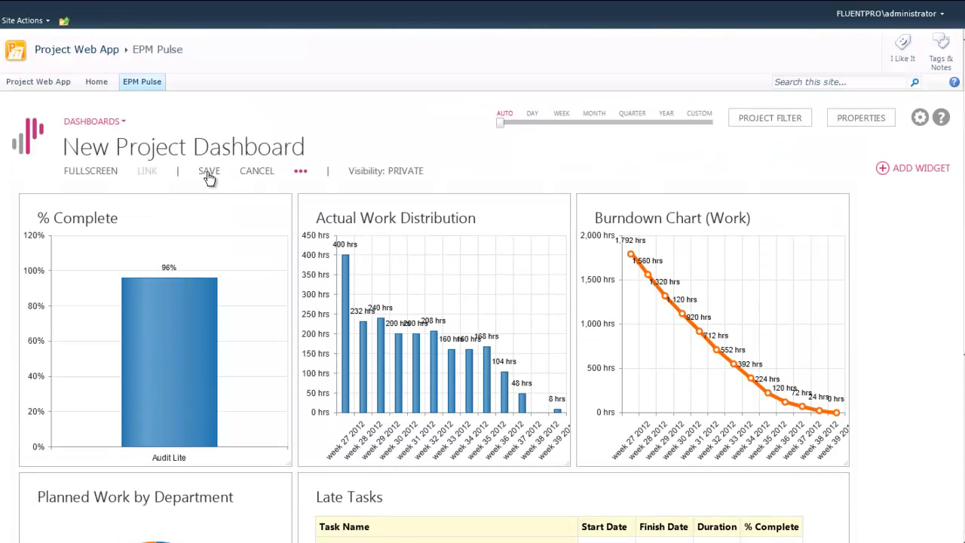
{"action": "left_click", "coordinate": [209, 172]}
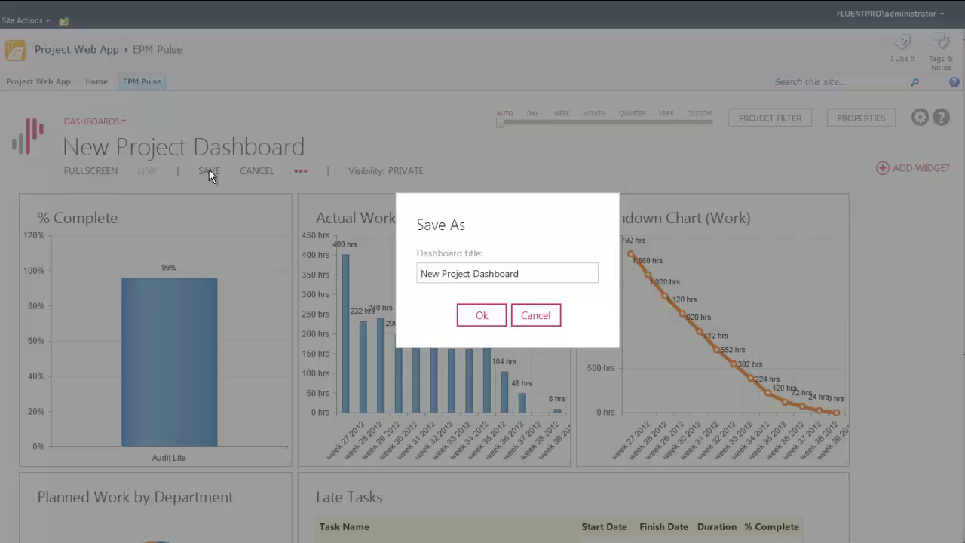
{"action": "key", "text": "ctrl+shift+Right"}
{"action": "type", "text": "My"}
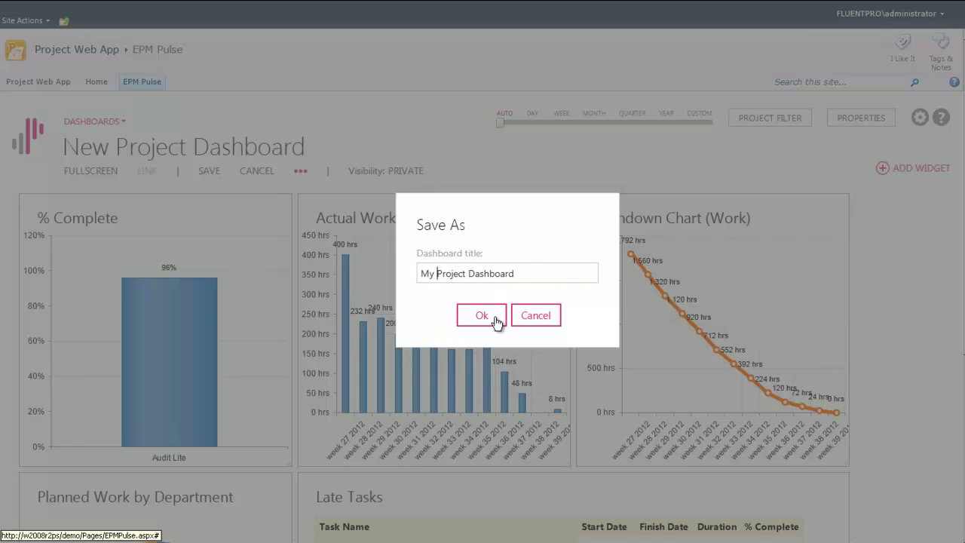
{"action": "key", "text": "Return"}
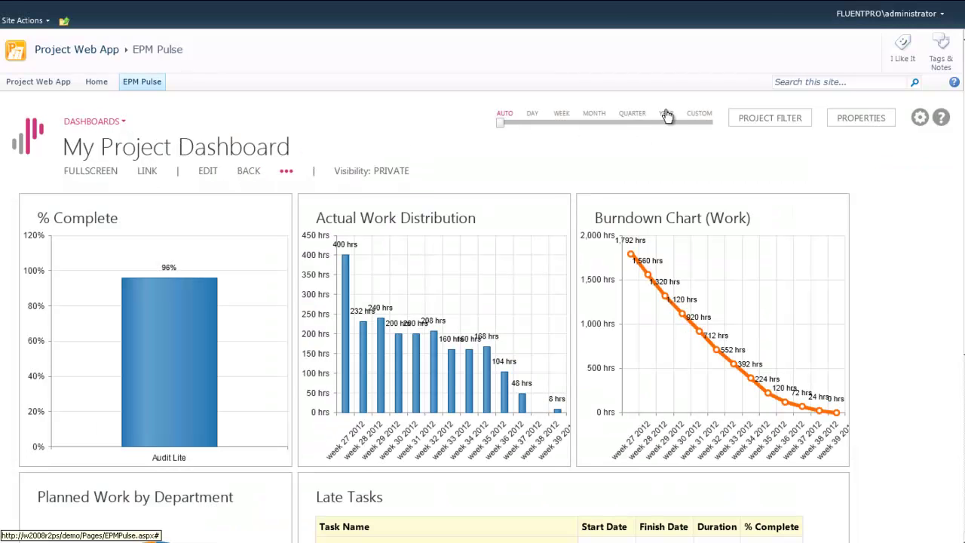
- Try the YEAR time scale, then start a custom date range on 08/01/2012
{"action": "left_click", "coordinate": [666, 120]}
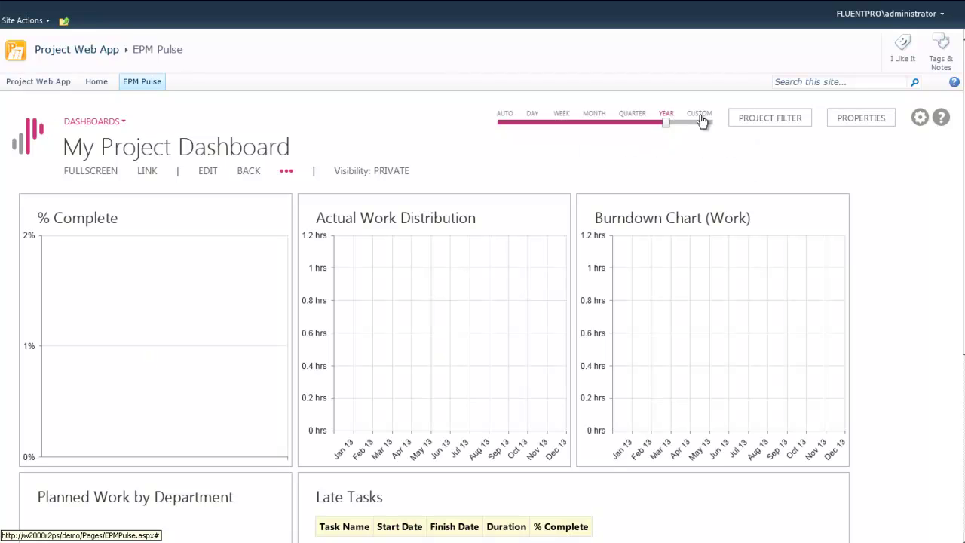
{"action": "left_click", "coordinate": [502, 121]}
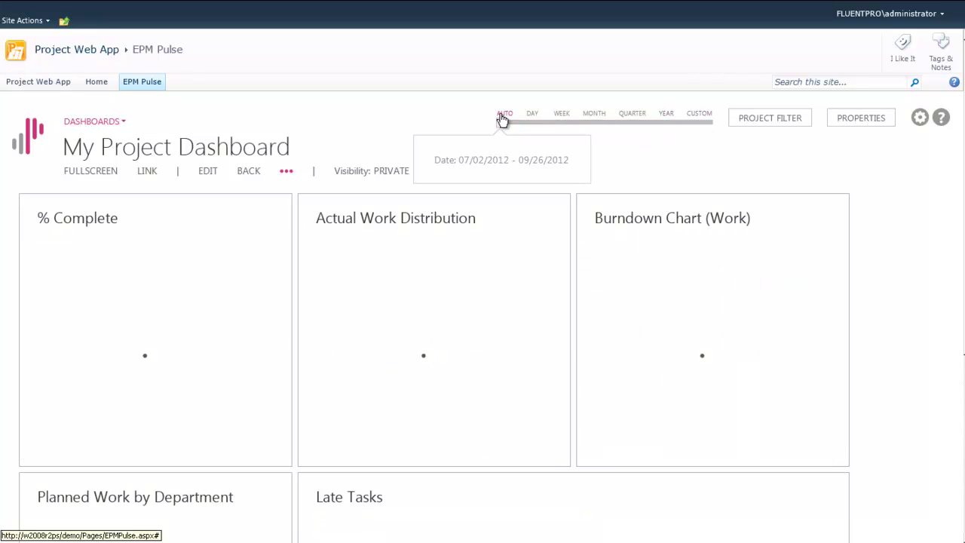
{"action": "left_click", "coordinate": [700, 117]}
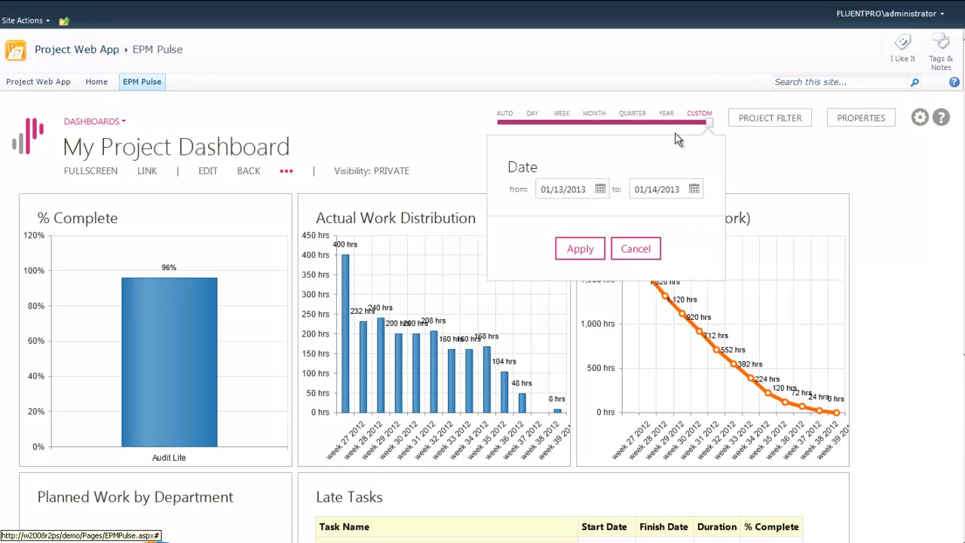
{"action": "left_click", "coordinate": [554, 191]}
{"action": "type", "text": "08"}
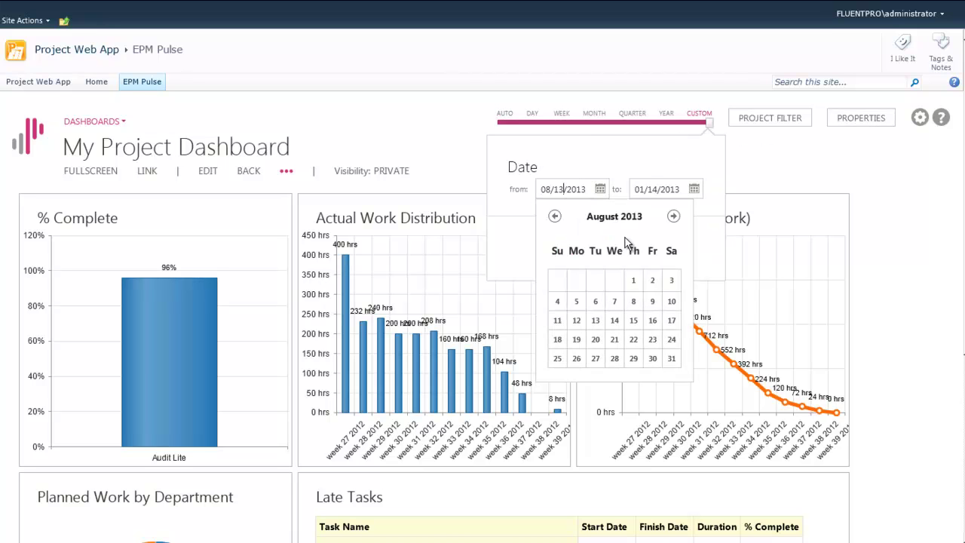
{"action": "key", "text": "BackSpace"}
{"action": "key", "text": "BackSpace"}
{"action": "type", "text": "01"}
{"action": "key", "text": "BackSpace"}
{"action": "type", "text": "2"}
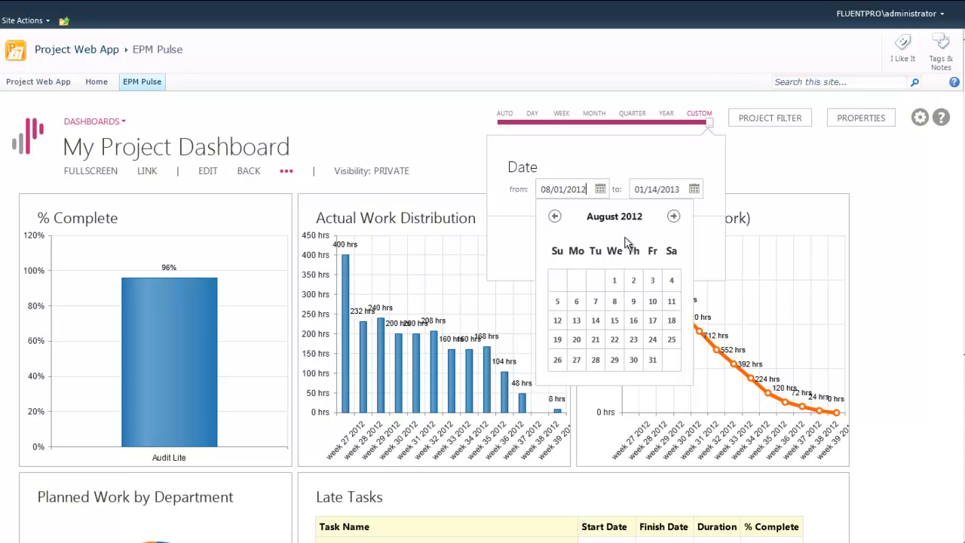
{"action": "key", "text": "Tab"}
- Set the custom range's end date to 08/31/2012 and apply it
{"action": "left_click", "coordinate": [681, 189]}
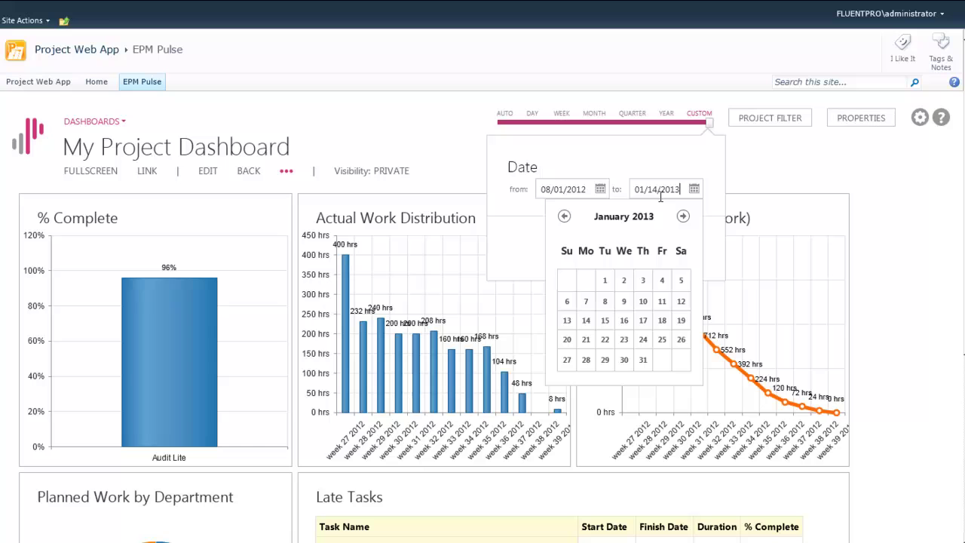
{"action": "left_click", "coordinate": [652, 189]}
{"action": "key", "text": "BackSpace"}
{"action": "key", "text": "BackSpace"}
{"action": "type", "text": "08"}
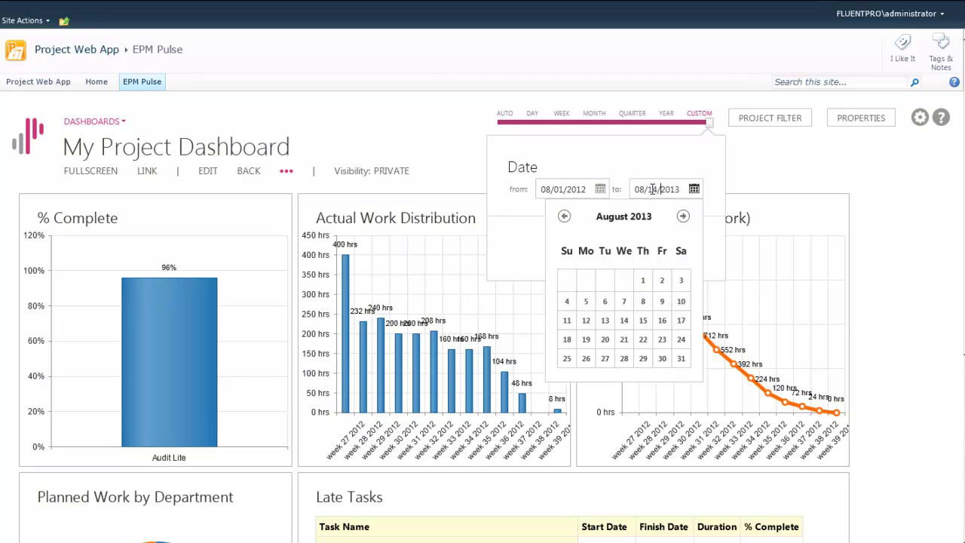
{"action": "key", "text": "BackSpace"}
{"action": "key", "text": "BackSpace"}
{"action": "type", "text": "30"}
{"action": "key", "text": "BackSpace"}
{"action": "type", "text": "2"}
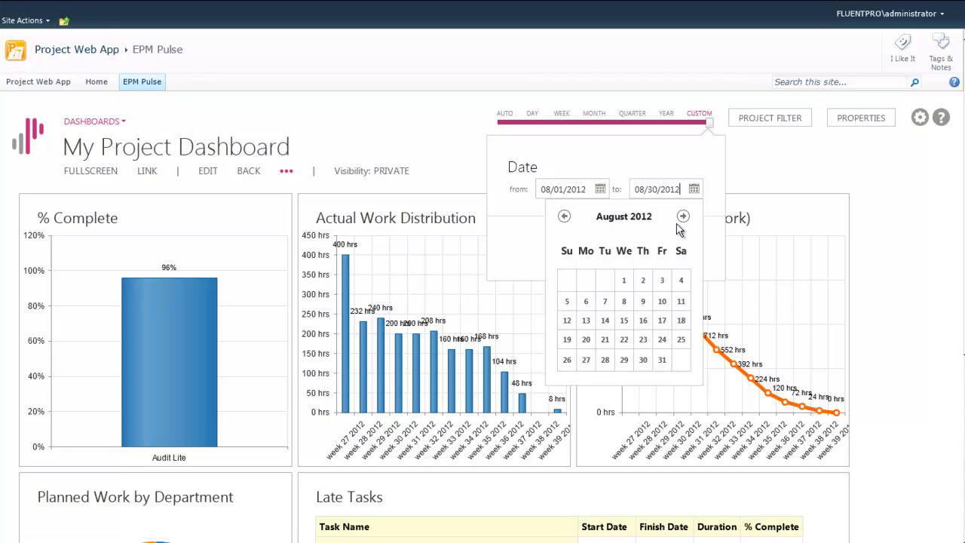
{"action": "left_click", "coordinate": [661, 360]}
{"action": "left_click", "coordinate": [584, 250]}
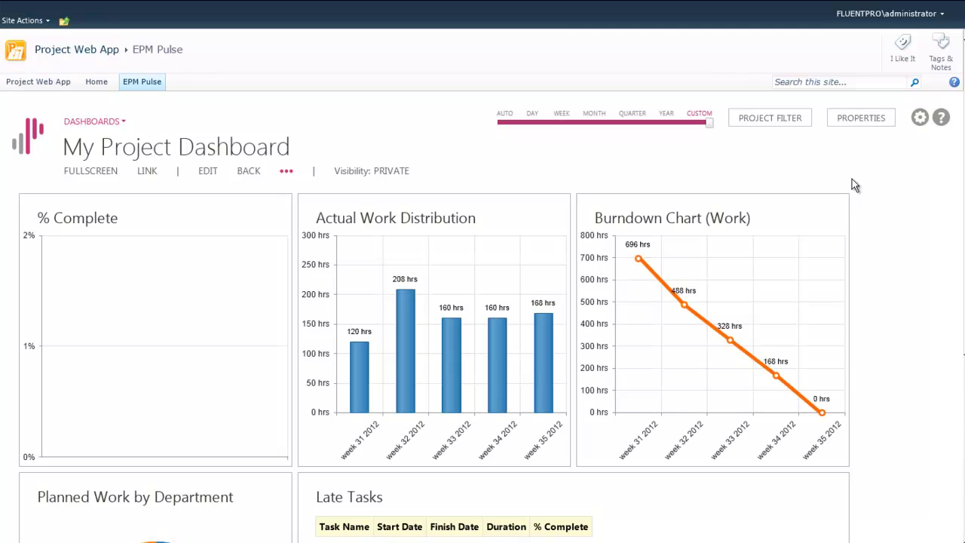
- Review the Planned Work pie and Late Tasks panels, then set the charts back to AUTO
{"action": "scroll", "coordinate": [728, 239], "scroll_direction": "down", "scroll_amount": 3}
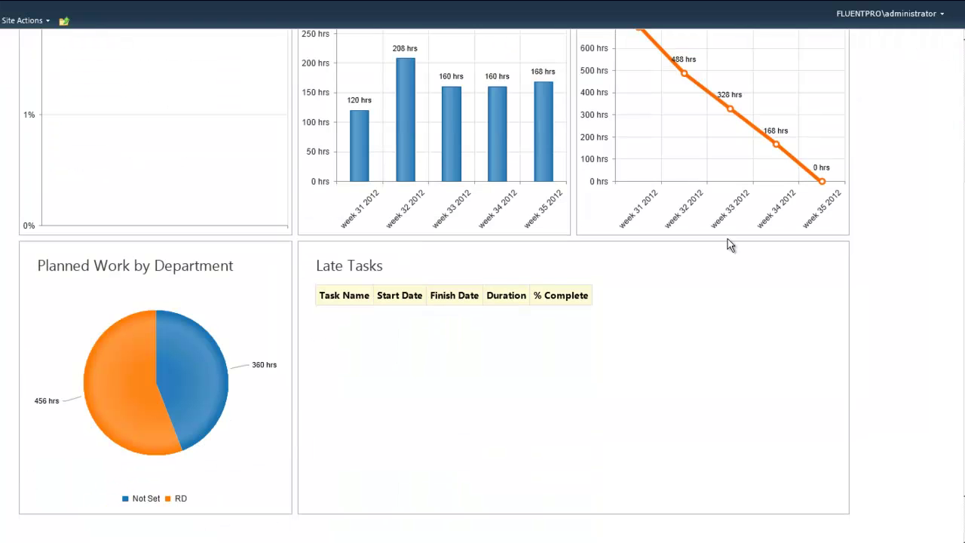
{"action": "scroll", "coordinate": [729, 243], "scroll_direction": "down", "scroll_amount": 1}
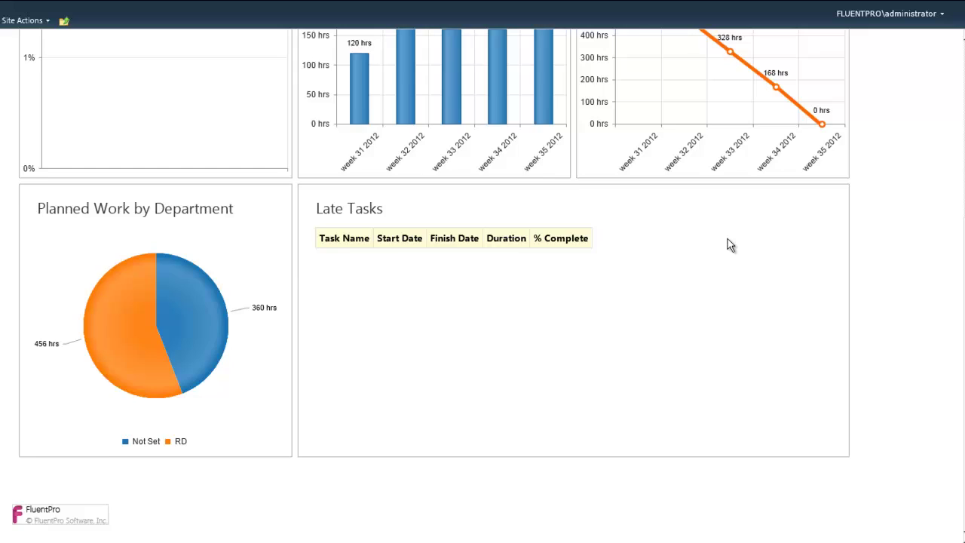
{"action": "scroll", "coordinate": [728, 243], "scroll_direction": "up", "scroll_amount": 4}
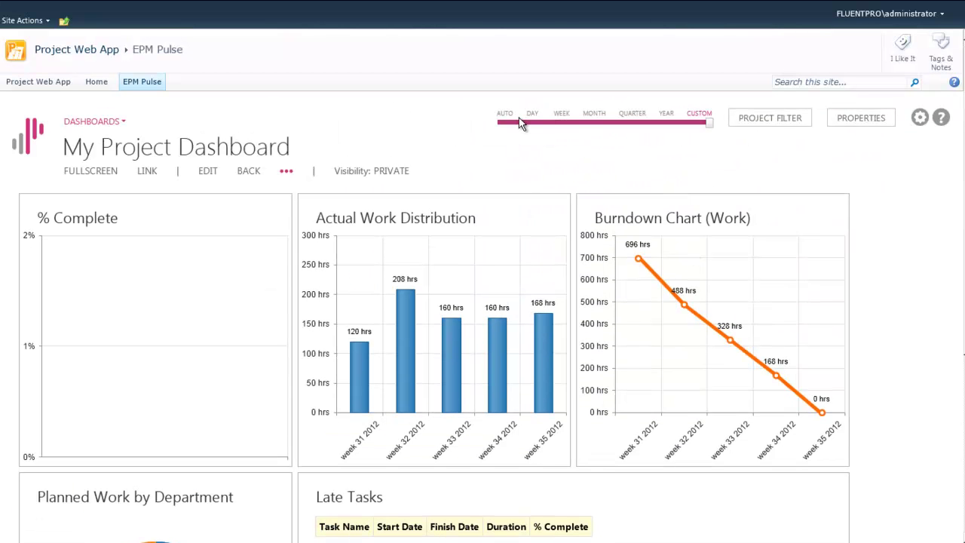
{"action": "left_click", "coordinate": [505, 120]}
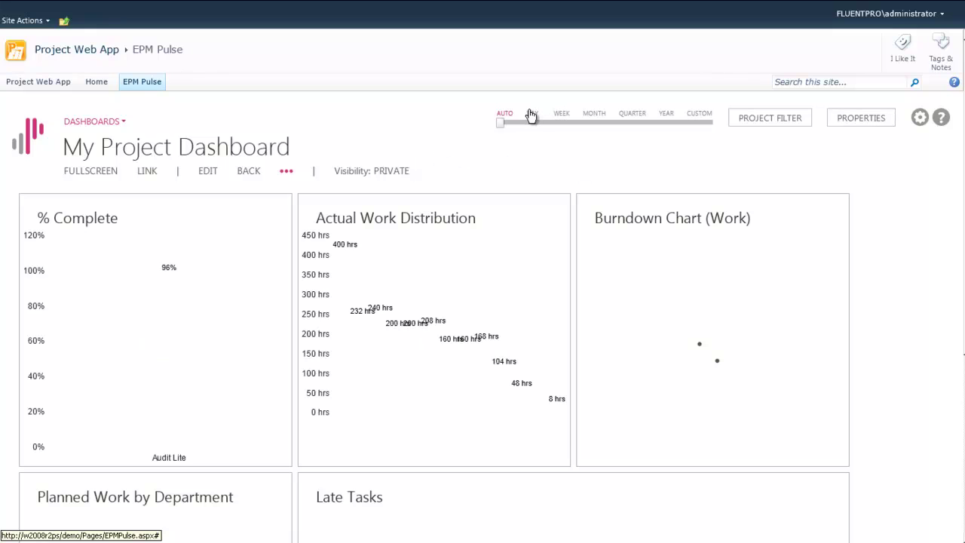
- Create a new portfolio dashboard from the dashboards list
{"action": "mouse_move", "coordinate": [535, 121]}
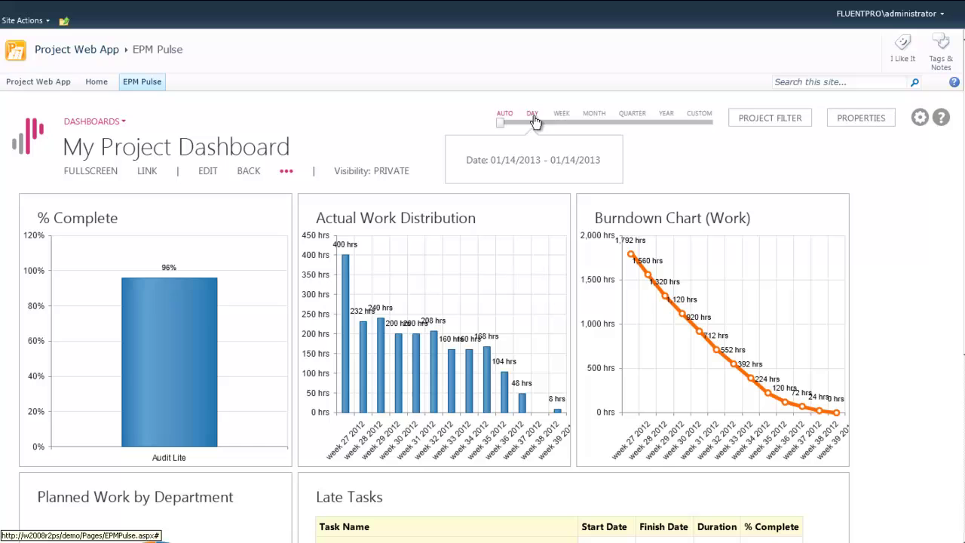
{"action": "left_click", "coordinate": [89, 124]}
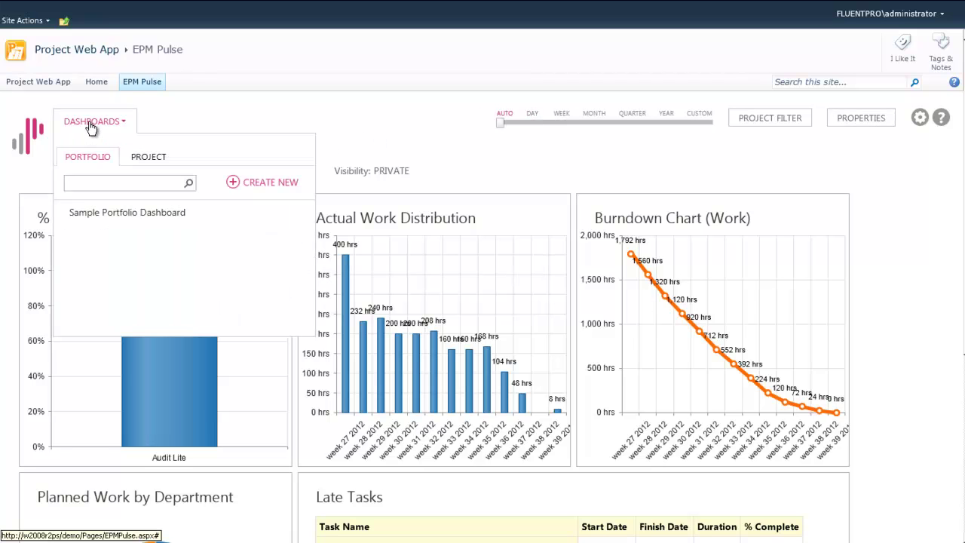
{"action": "left_click", "coordinate": [276, 185]}
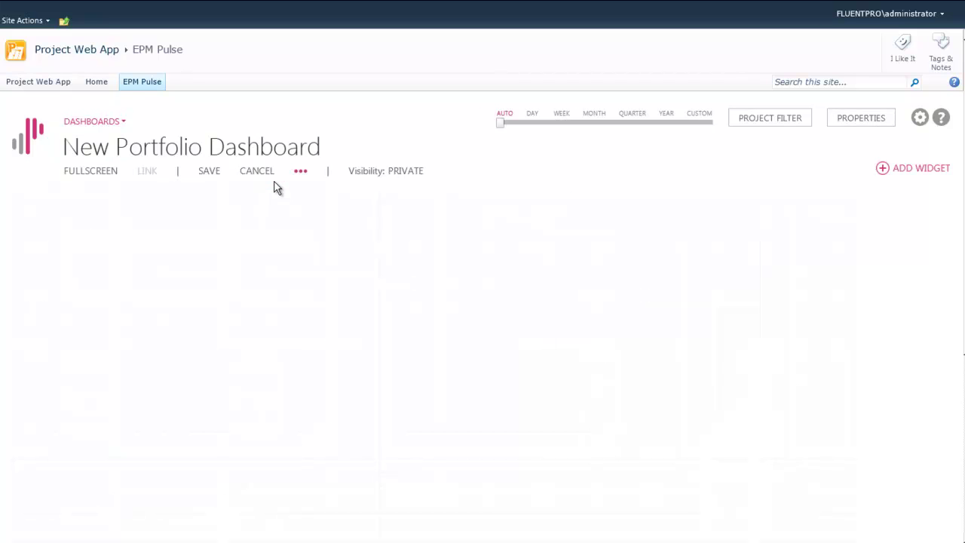
- Filter it to all projects except UMC AU, BR, NZ and UK
{"action": "left_click", "coordinate": [791, 120]}
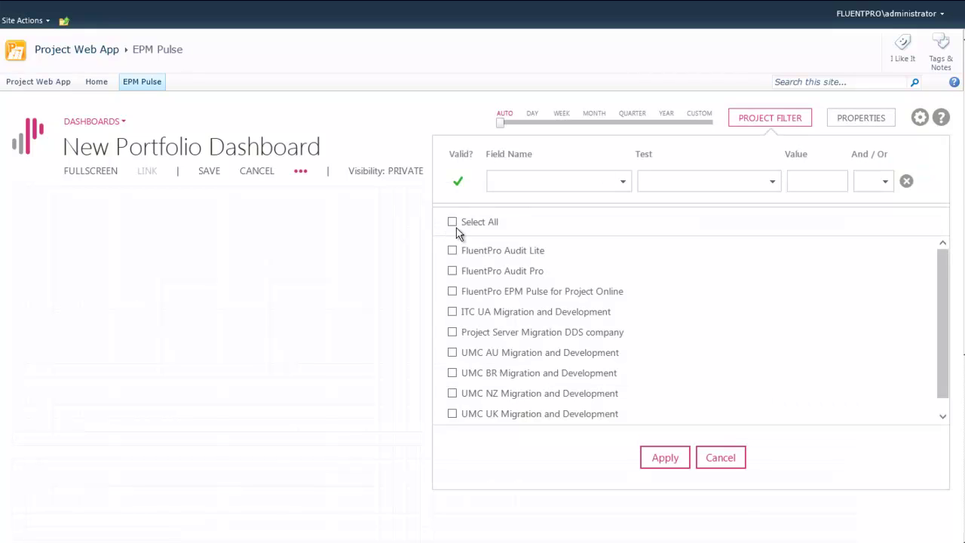
{"action": "left_click", "coordinate": [454, 222]}
{"action": "left_click", "coordinate": [452, 352]}
{"action": "left_click", "coordinate": [453, 372]}
{"action": "left_click", "coordinate": [452, 414]}
{"action": "left_click", "coordinate": [452, 393]}
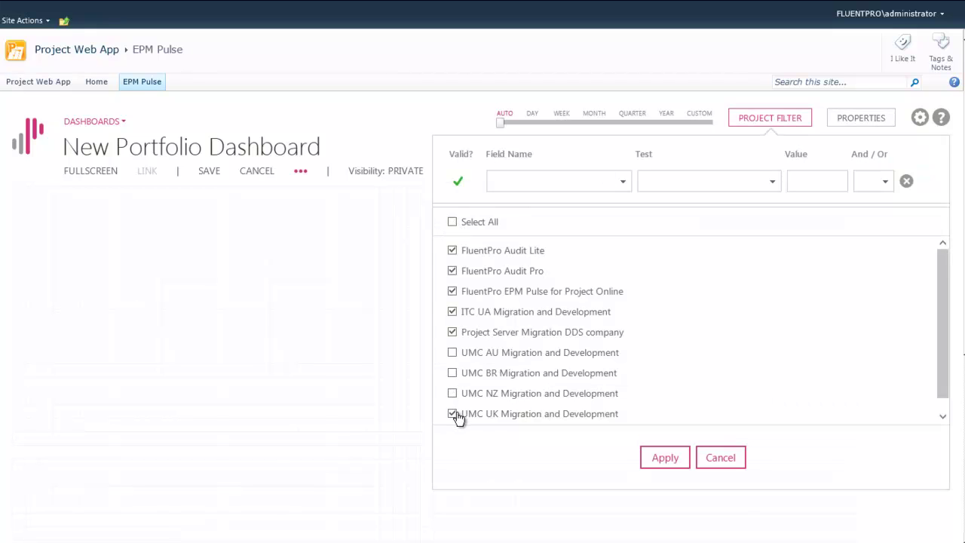
{"action": "left_click", "coordinate": [668, 462]}
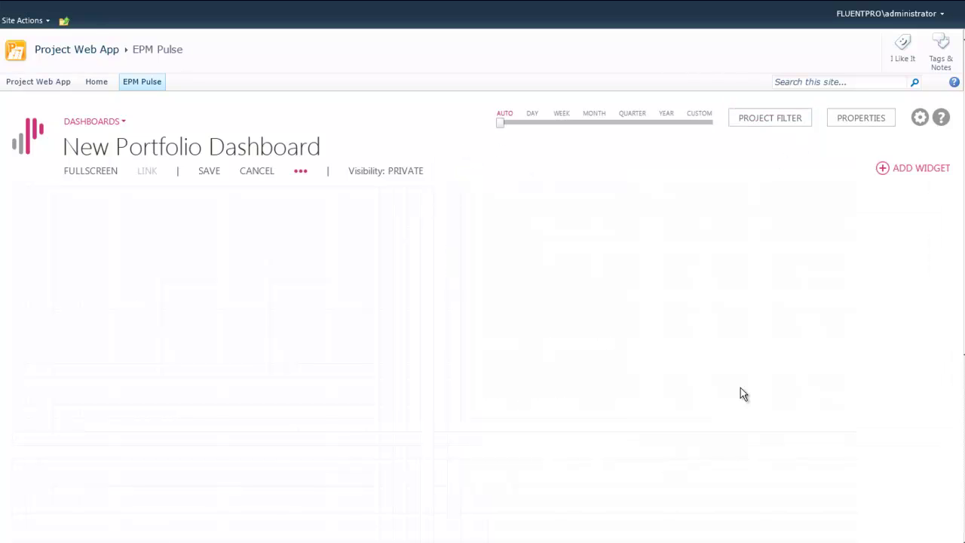
- Add the Actual Work by Department and Planned Work by Department widgets from Portfolio Summary
{"action": "left_click", "coordinate": [919, 172]}
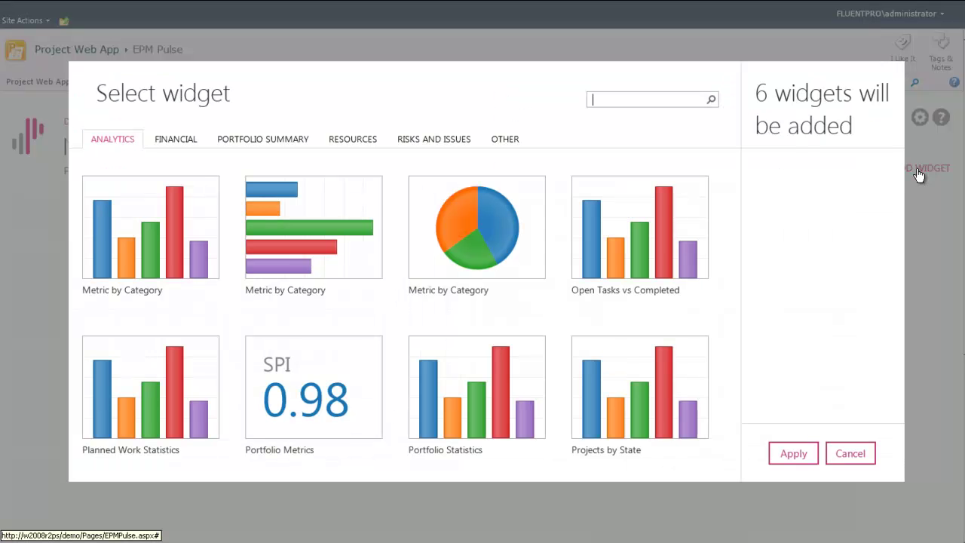
{"action": "left_click", "coordinate": [188, 142]}
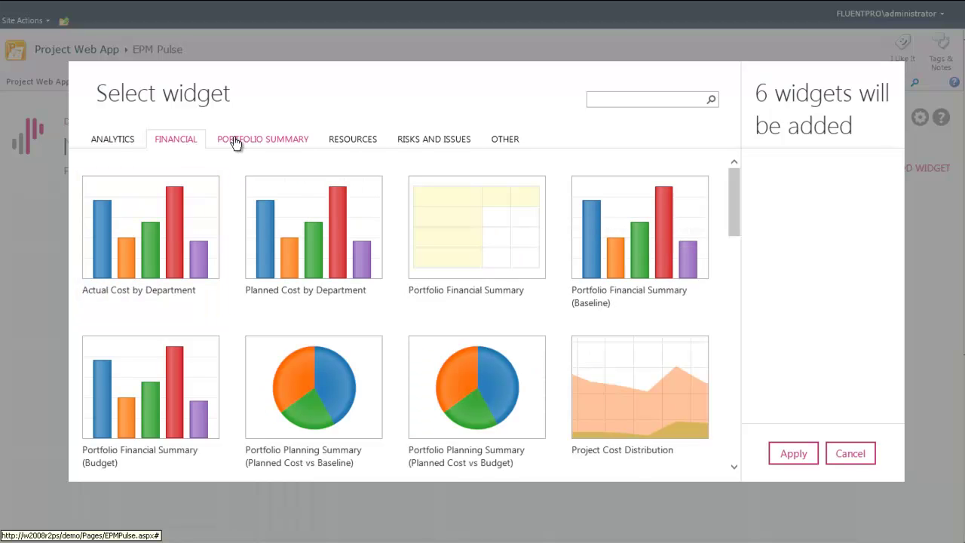
{"action": "left_click", "coordinate": [235, 144]}
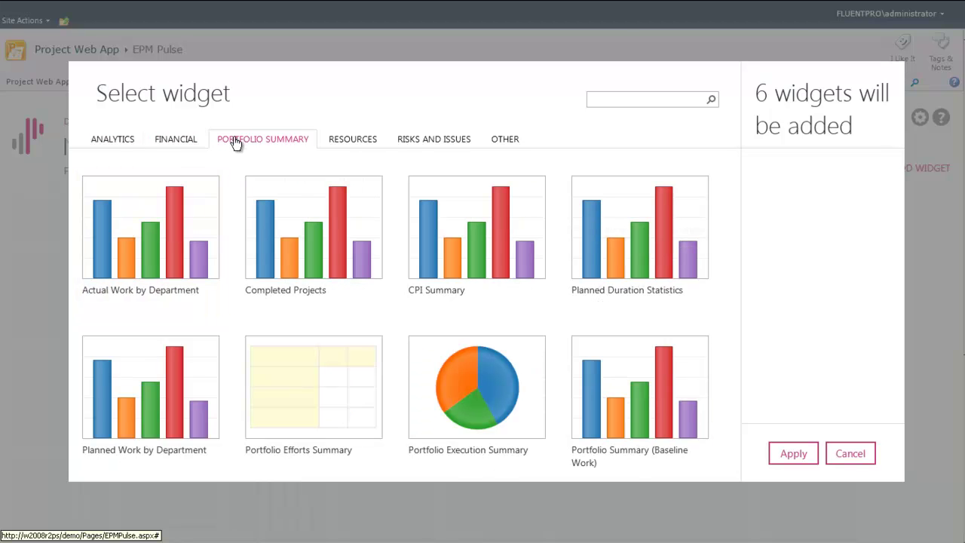
{"action": "left_click", "coordinate": [392, 143]}
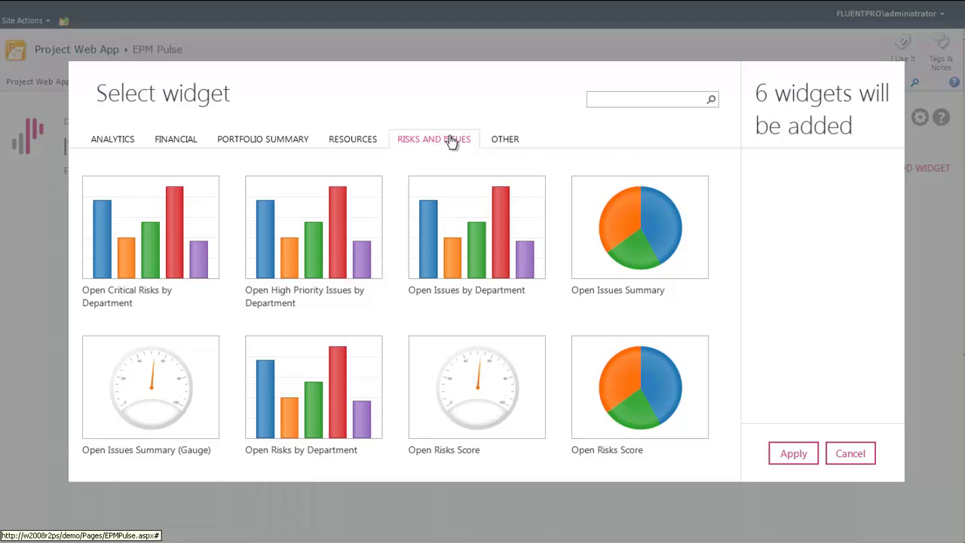
{"action": "left_click", "coordinate": [239, 143]}
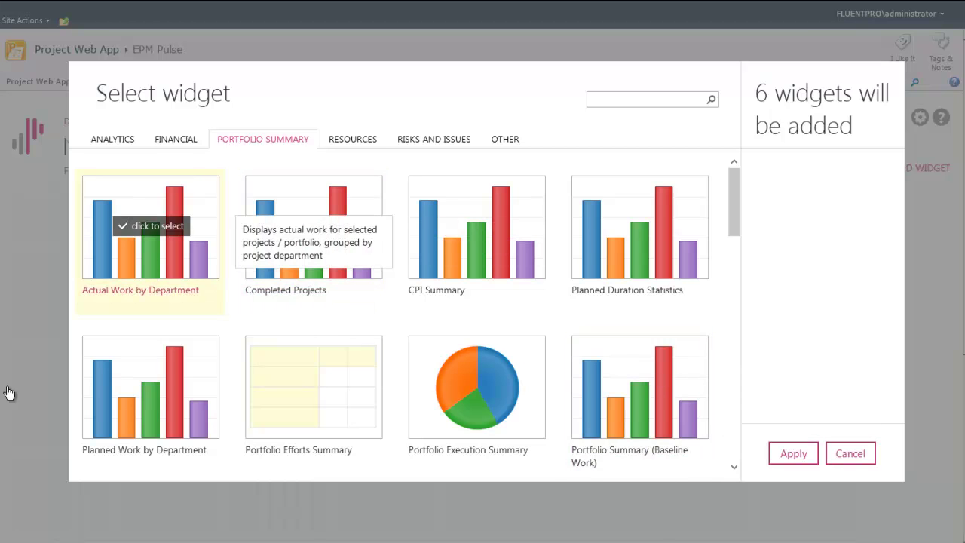
{"action": "left_click", "coordinate": [148, 272]}
{"action": "left_click", "coordinate": [143, 410]}
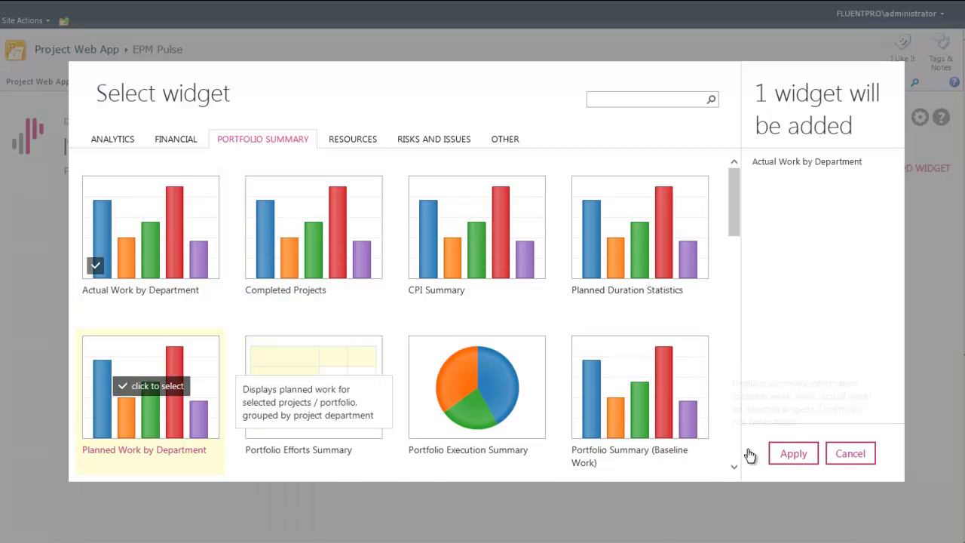
{"action": "left_click", "coordinate": [798, 459]}
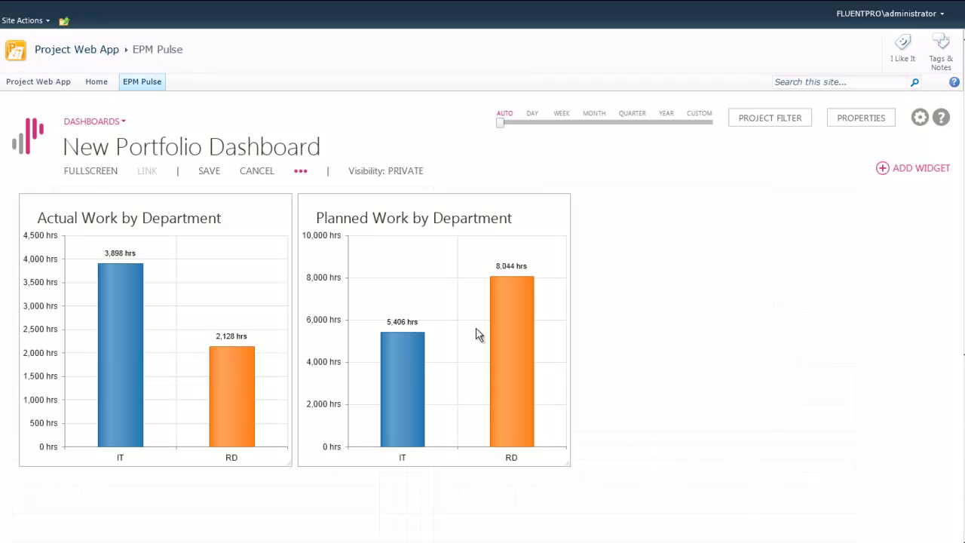
- Add a Portfolio Metrics widget and set its metric to Portfolio Planned Cost ($1,232,390.00)
{"action": "left_click", "coordinate": [910, 173]}
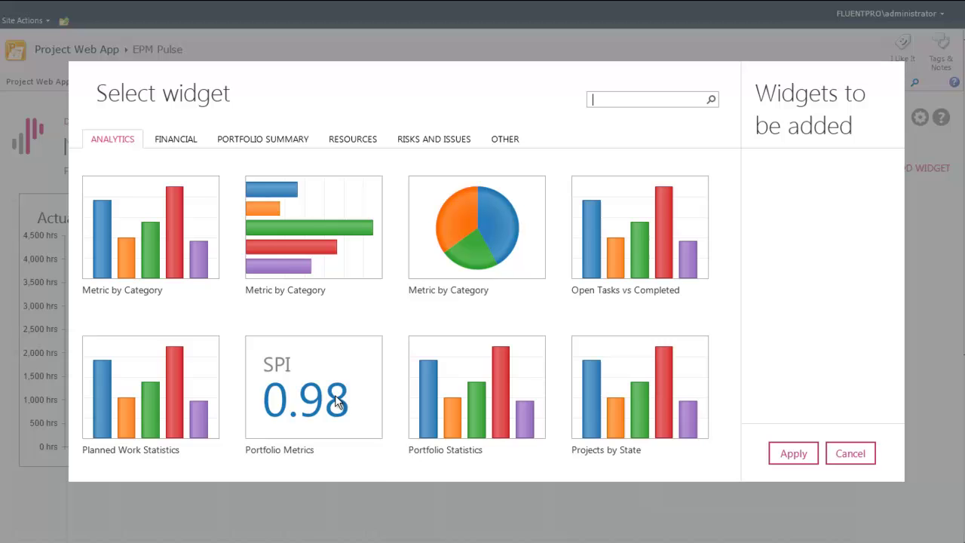
{"action": "left_click", "coordinate": [797, 454]}
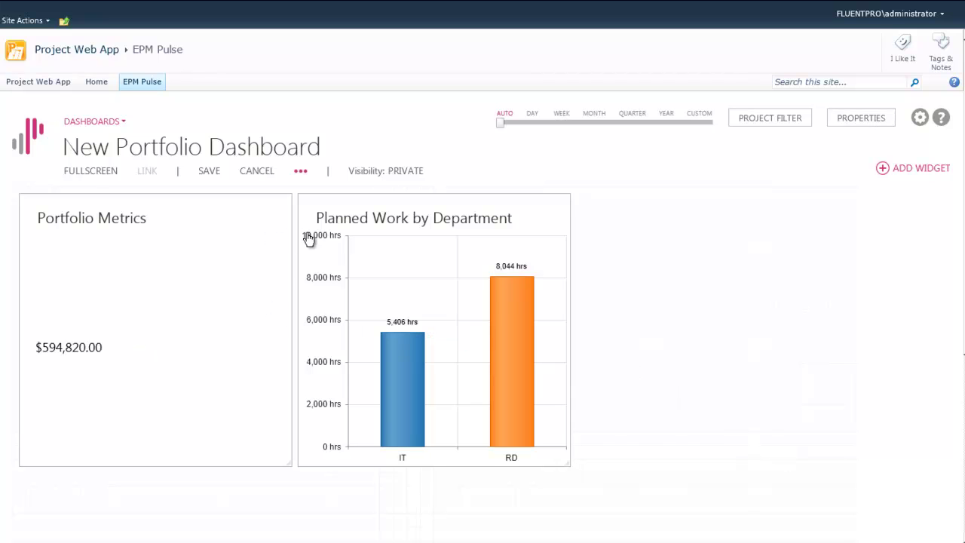
{"action": "mouse_move", "coordinate": [305, 226]}
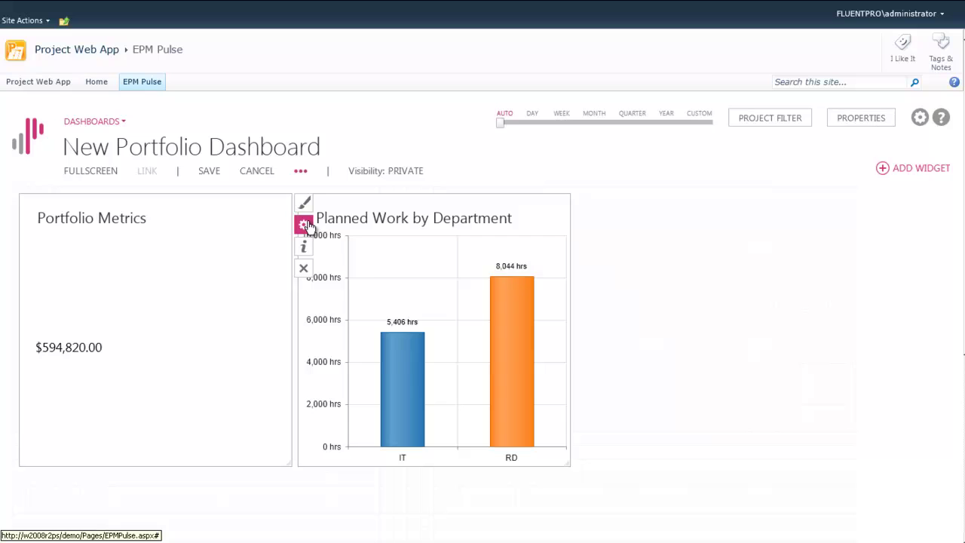
{"action": "left_click", "coordinate": [304, 224]}
{"action": "left_click", "coordinate": [428, 288]}
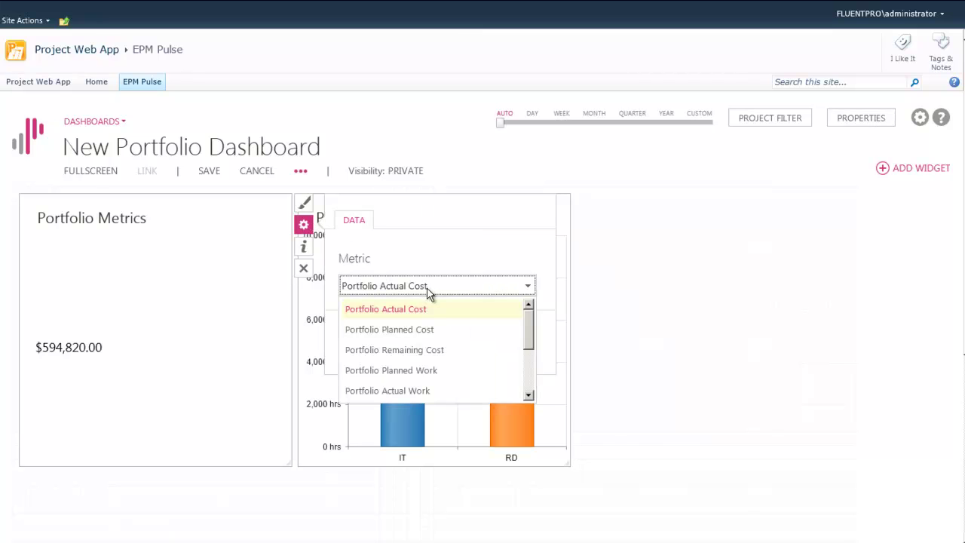
{"action": "left_click", "coordinate": [422, 329]}
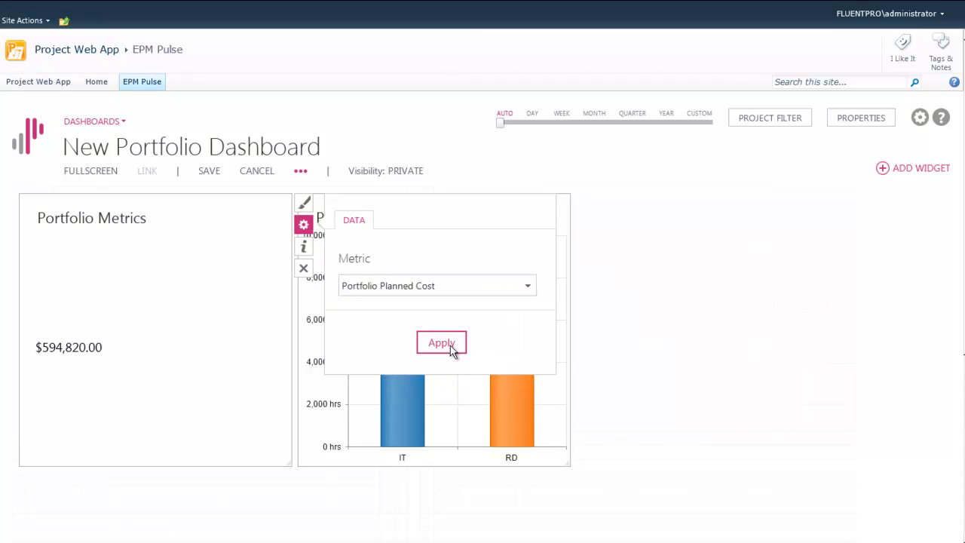
{"action": "left_click", "coordinate": [443, 346]}
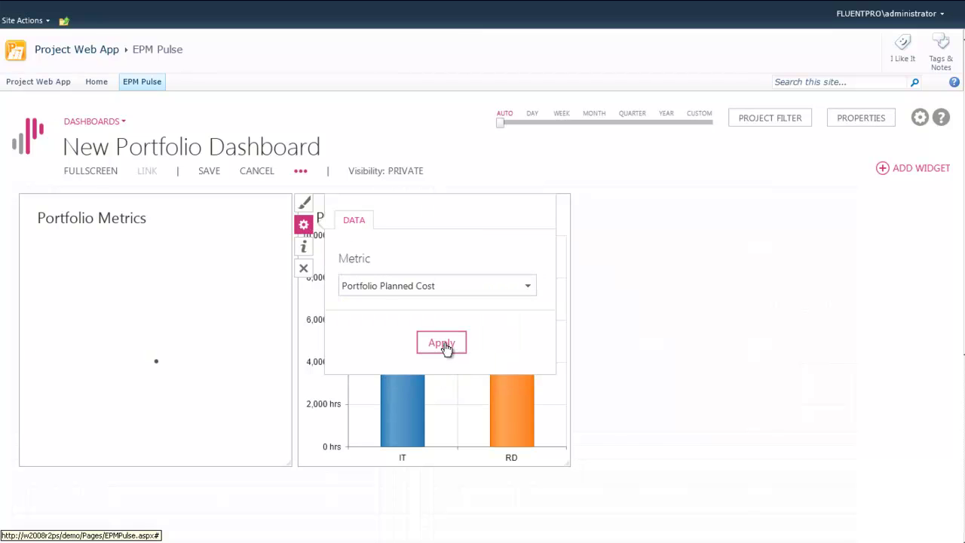
- Set the Portfolio Metrics title position to Left and its value font to dark olive, size 22
{"action": "left_click", "coordinate": [303, 203]}
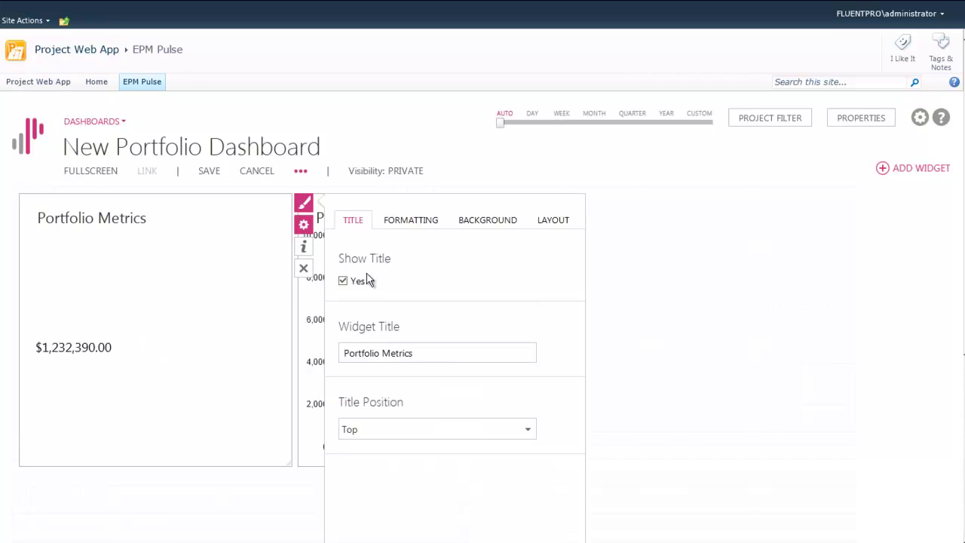
{"action": "left_click", "coordinate": [380, 429]}
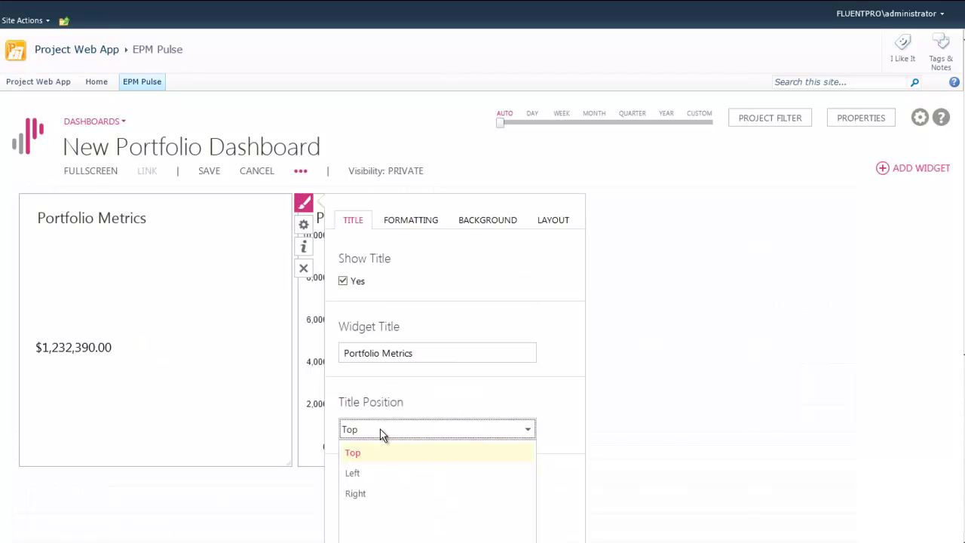
{"action": "left_click", "coordinate": [376, 473]}
{"action": "left_click", "coordinate": [415, 229]}
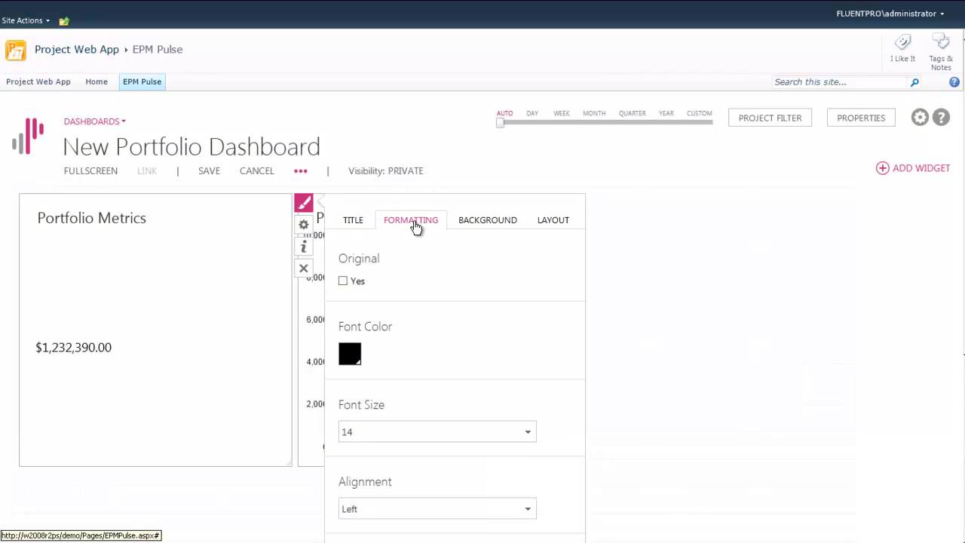
{"action": "left_click", "coordinate": [354, 358]}
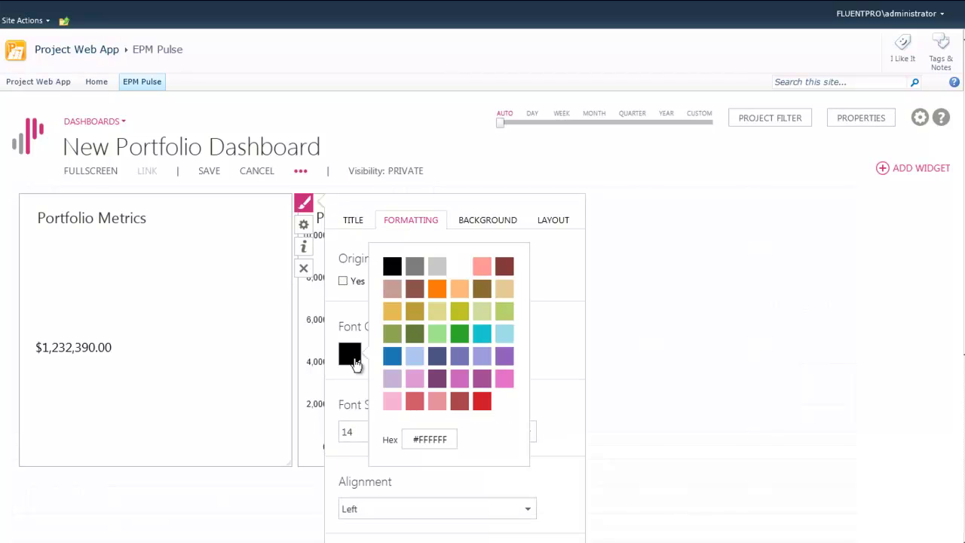
{"action": "left_click", "coordinate": [417, 334]}
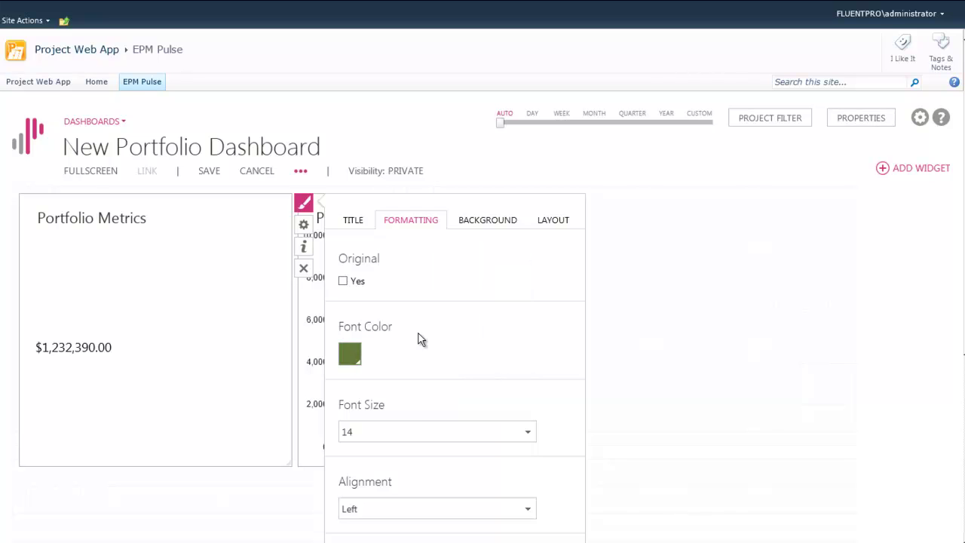
{"action": "left_click", "coordinate": [379, 440]}
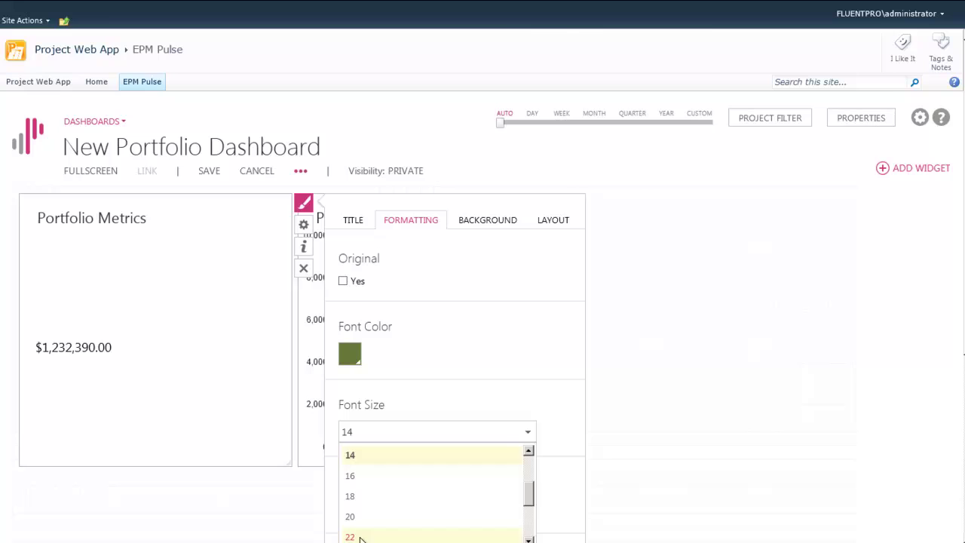
{"action": "left_click", "coordinate": [363, 536]}
{"action": "scroll", "coordinate": [513, 423], "scroll_direction": "down", "scroll_amount": 1}
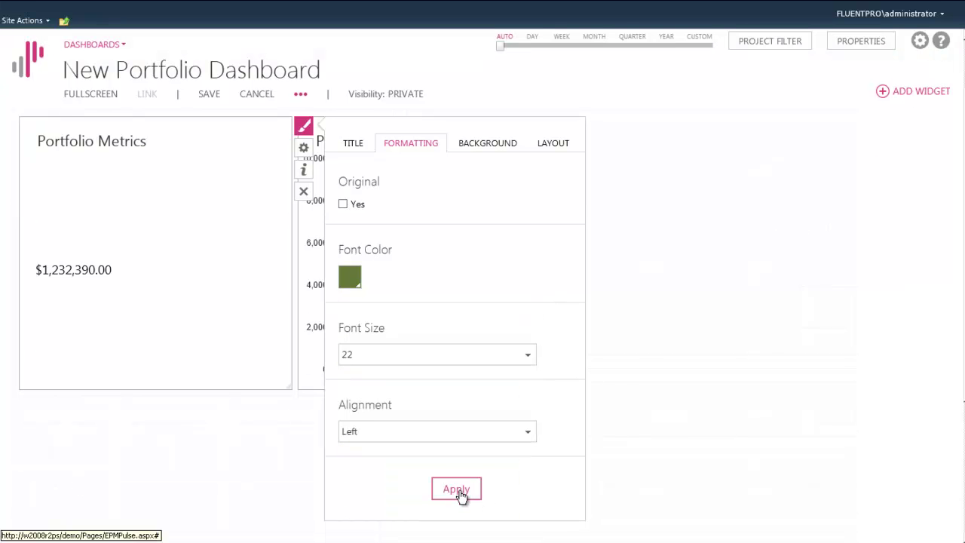
{"action": "left_click", "coordinate": [464, 491]}
{"action": "left_click", "coordinate": [360, 150]}
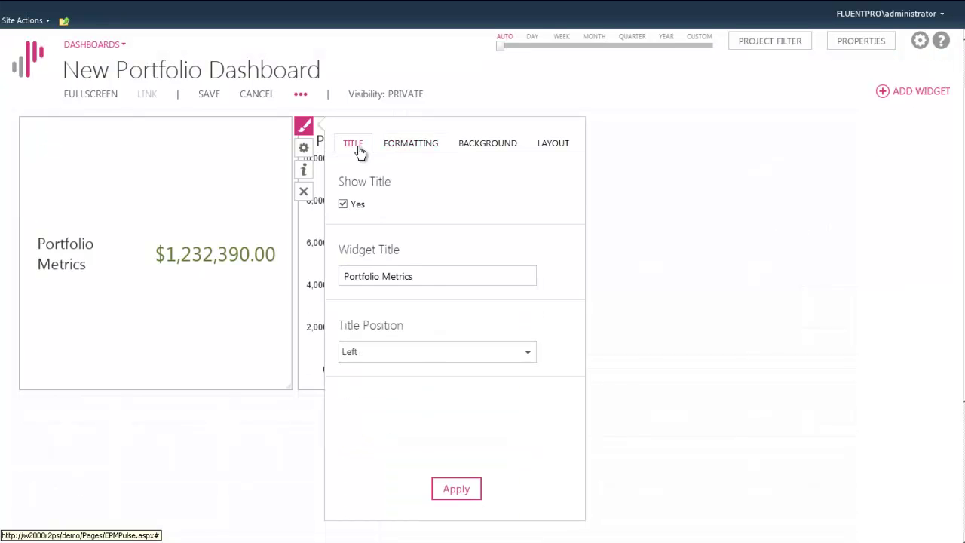
{"action": "left_click", "coordinate": [278, 170]}
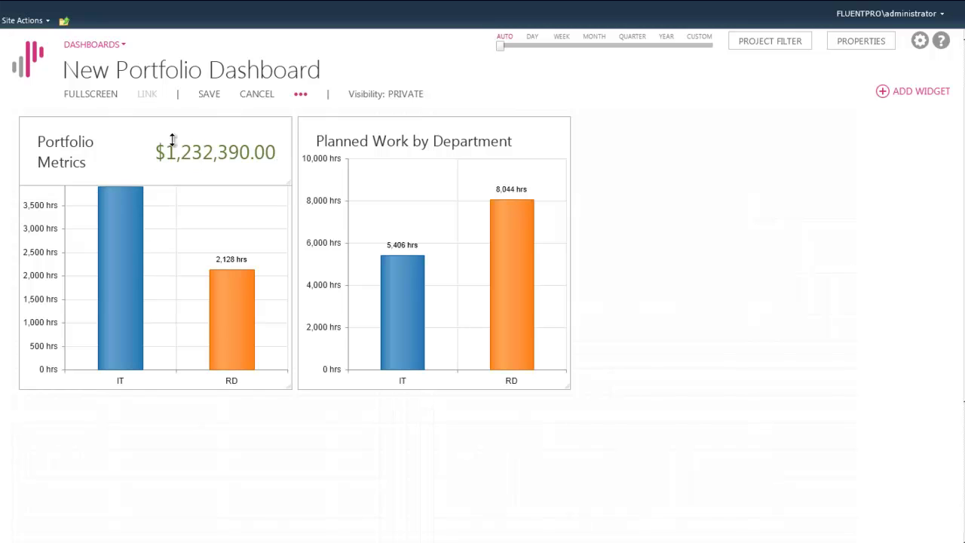
- Drag Portfolio Metrics to the right of the two department charts and save the dashboard as 'My Portfolio Summary'
{"action": "left_click_drag", "start_coordinate": [134, 151], "coordinate": [693, 150]}
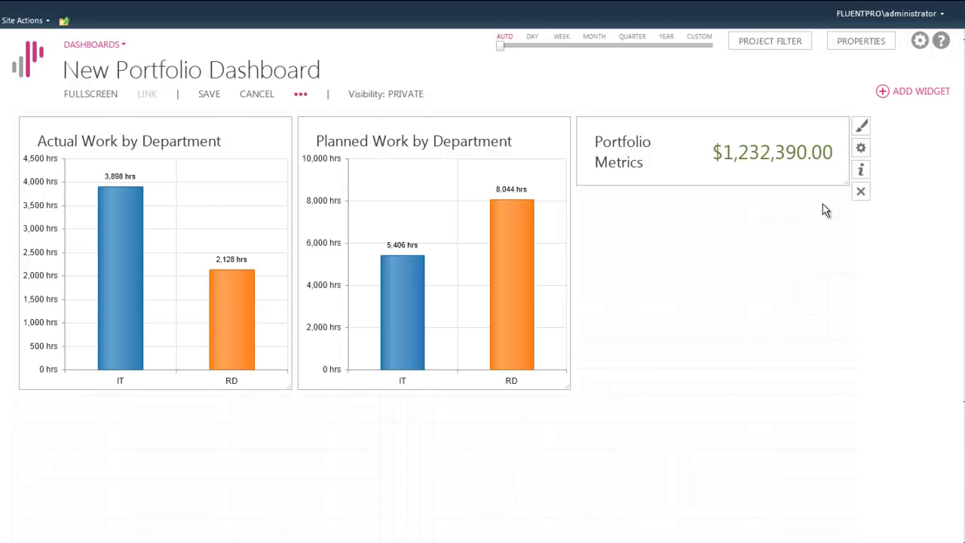
{"action": "left_click", "coordinate": [209, 95]}
{"action": "double_click", "coordinate": [541, 274]}
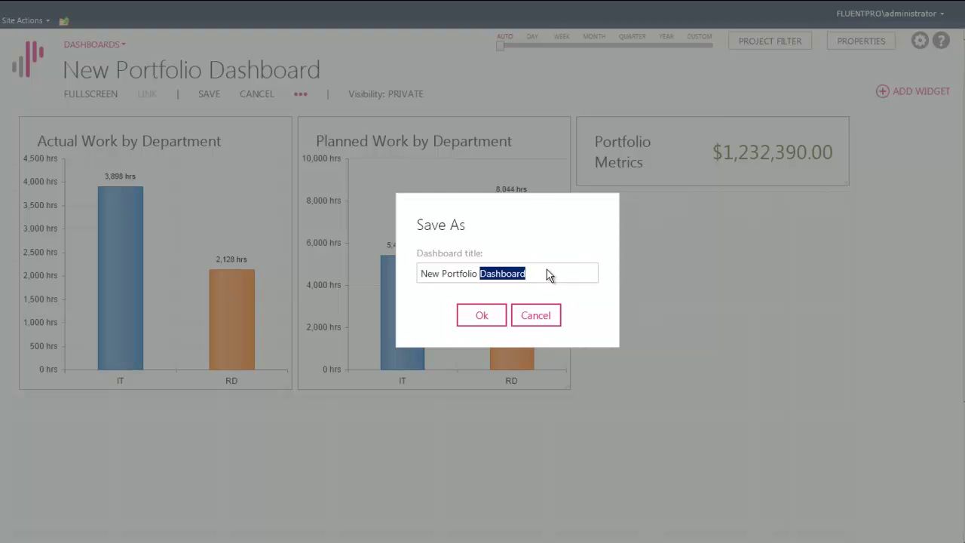
{"action": "triple_click", "coordinate": [547, 274]}
{"action": "type", "text": "My "}
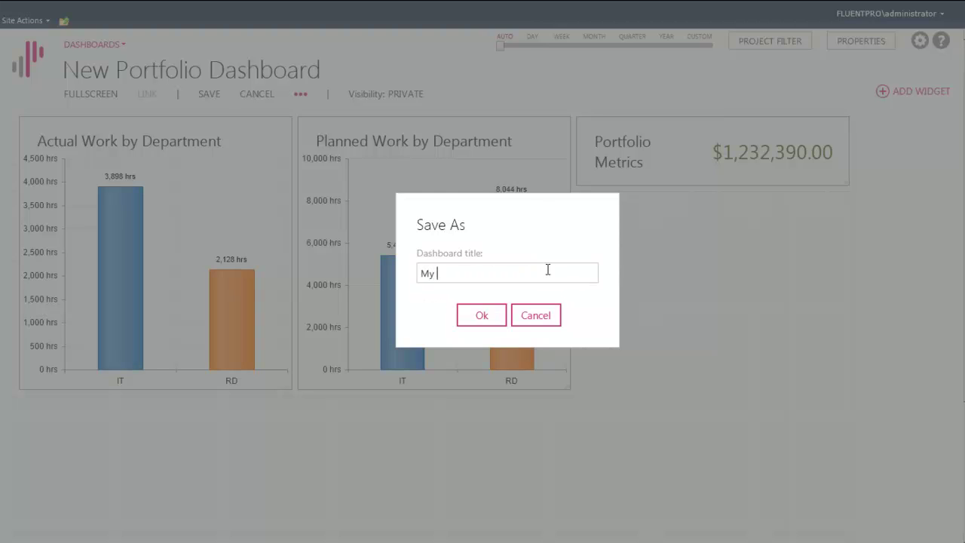
{"action": "type", "text": "Portfolio Summary"}
{"action": "left_click", "coordinate": [488, 317]}
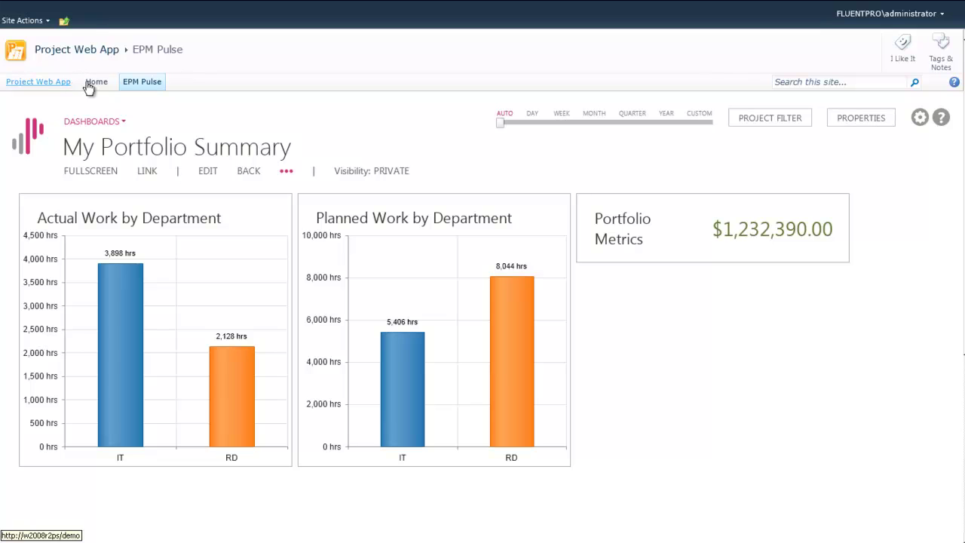
- From the Project Web App home, go to Project Center and scroll through the ITC UA project's dashboard before closing it
{"action": "left_click", "coordinate": [41, 81]}
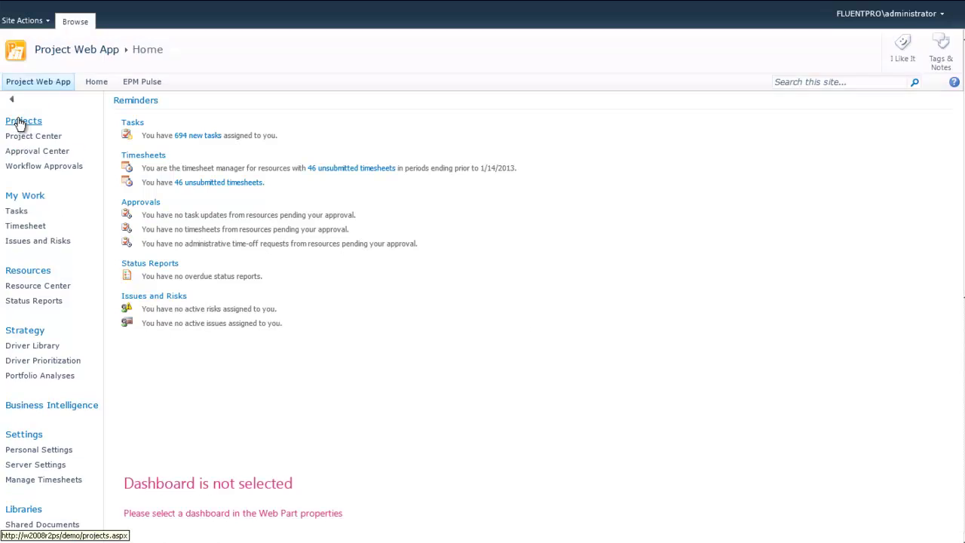
{"action": "left_click", "coordinate": [21, 123]}
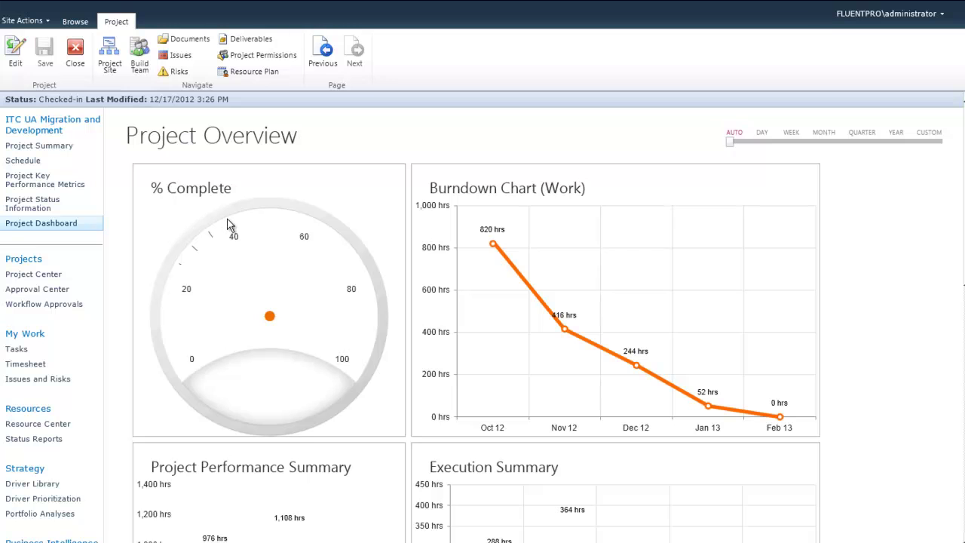
{"action": "scroll", "coordinate": [257, 257], "scroll_direction": "down", "scroll_amount": 5}
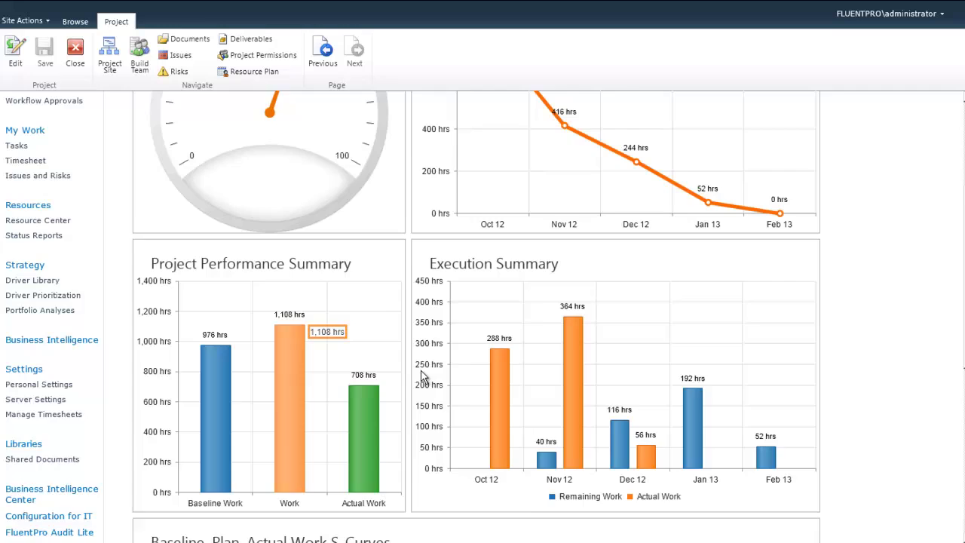
{"action": "scroll", "coordinate": [424, 373], "scroll_direction": "down", "scroll_amount": 10}
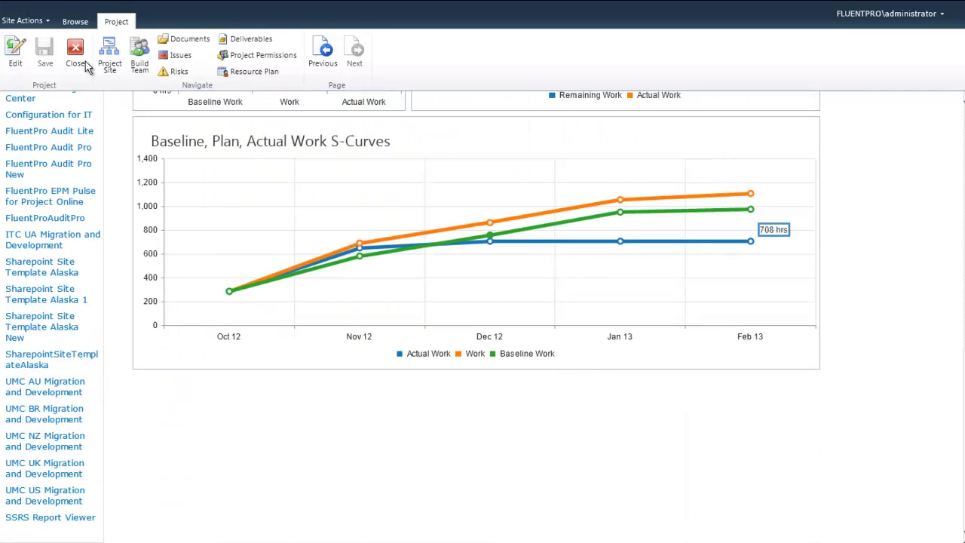
{"action": "left_click", "coordinate": [75, 53]}
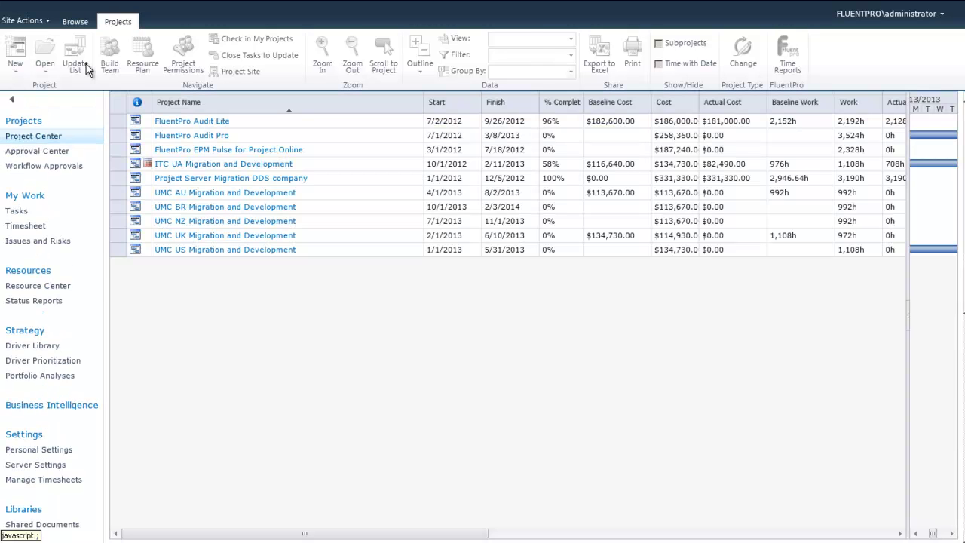
- Open the ITC UA Migration and Development project site and scroll through its Project Overview charts
{"action": "left_click", "coordinate": [411, 164]}
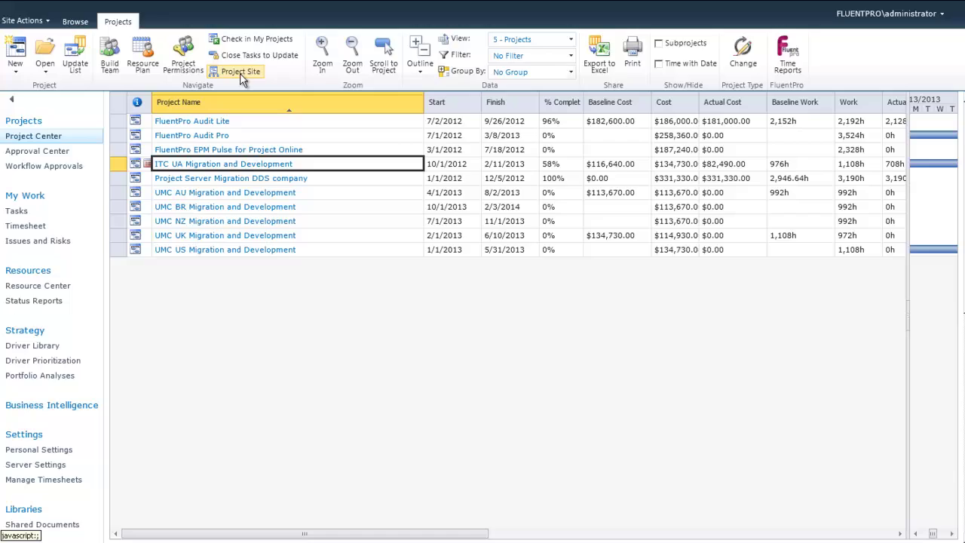
{"action": "left_click", "coordinate": [238, 71]}
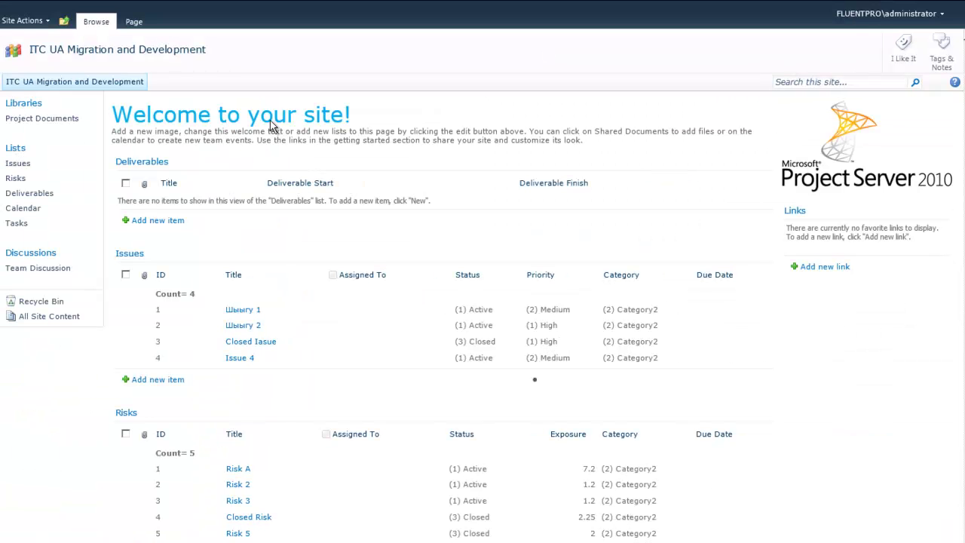
{"action": "scroll", "coordinate": [700, 115], "scroll_direction": "down", "scroll_amount": 6}
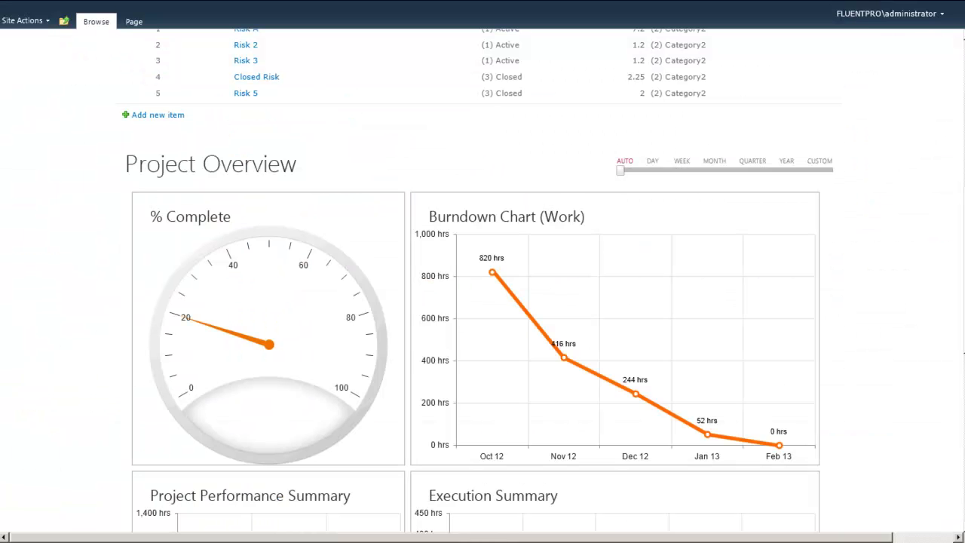
{"action": "scroll", "coordinate": [483, 287], "scroll_direction": "down", "scroll_amount": 7}
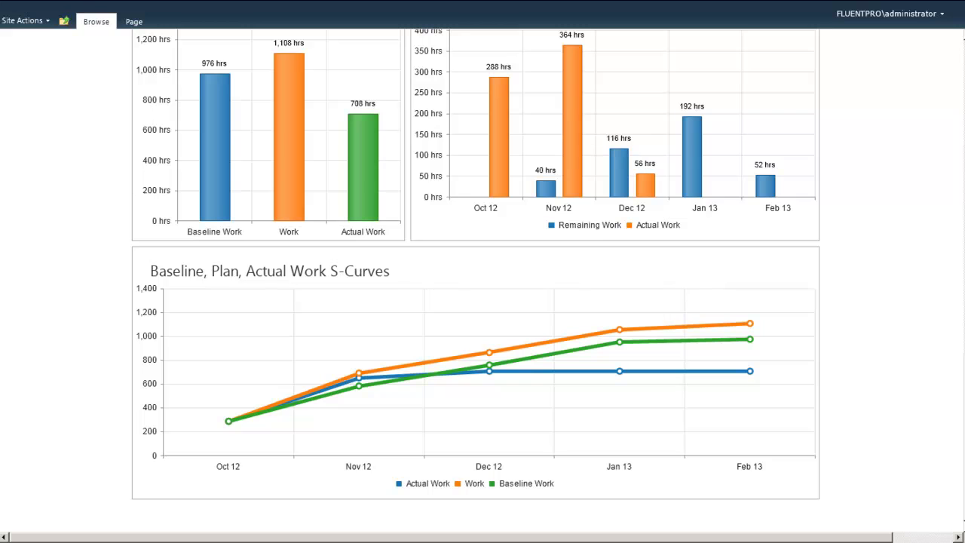
{"action": "scroll", "coordinate": [945, 314], "scroll_direction": "up", "scroll_amount": 7}
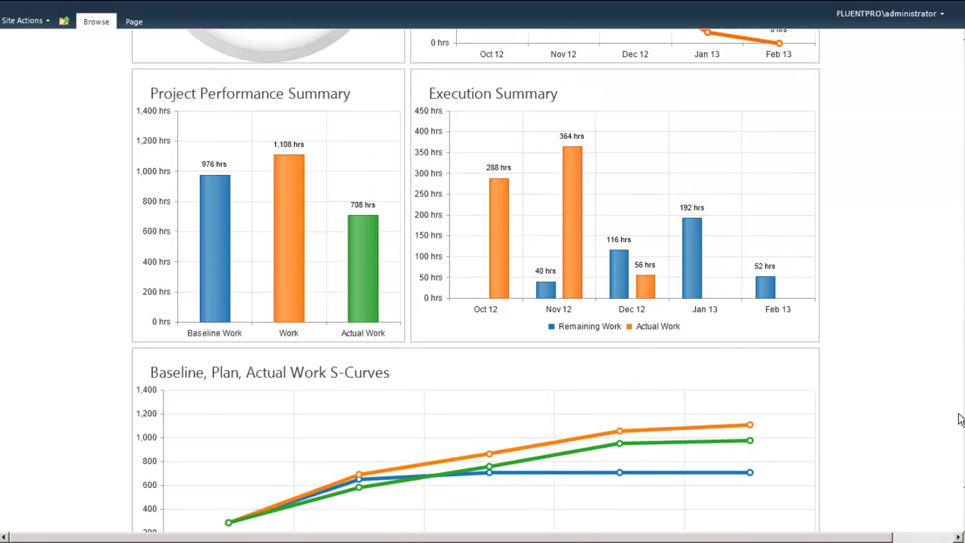
{"action": "scroll", "coordinate": [945, 315], "scroll_direction": "up", "scroll_amount": 1}
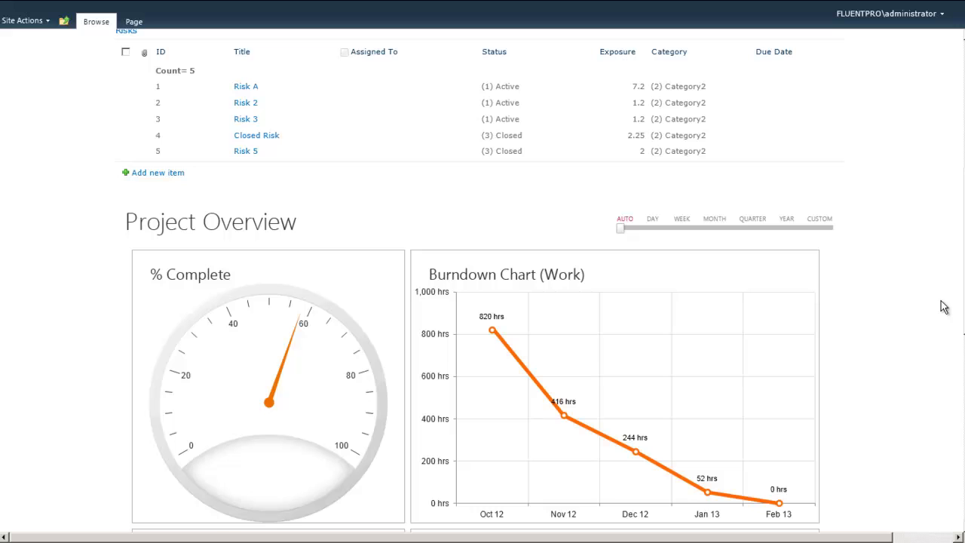
{"action": "scroll", "coordinate": [945, 286], "scroll_direction": "up", "scroll_amount": 6}
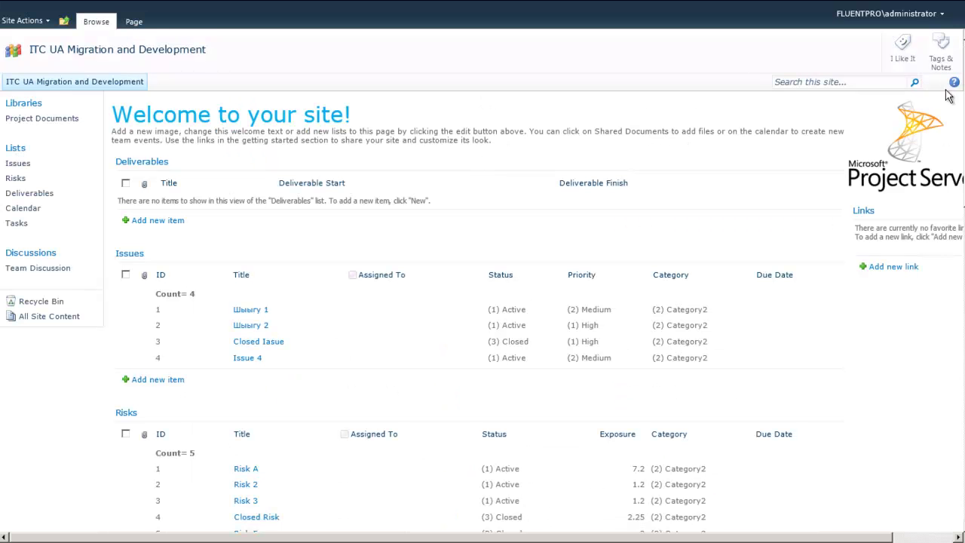